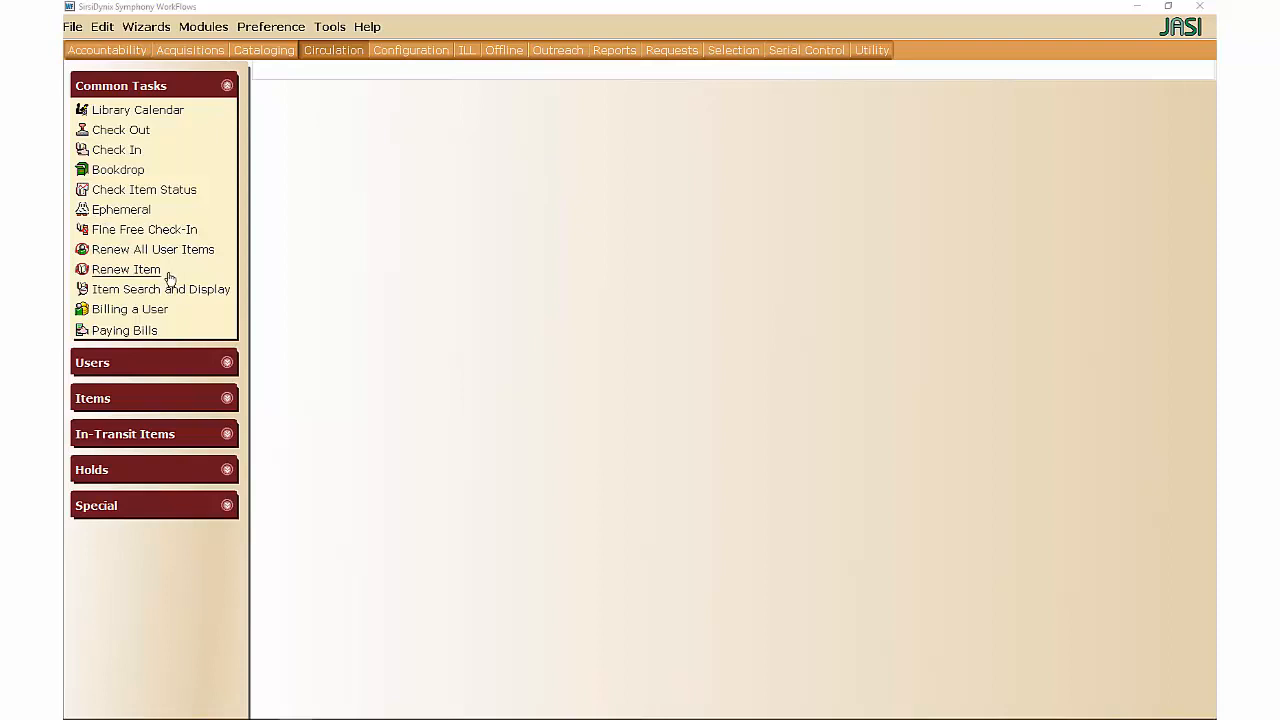
# Open the Billing a User wizard and load the demonstration patron's record by user ID.
pyautogui.click(148, 312)
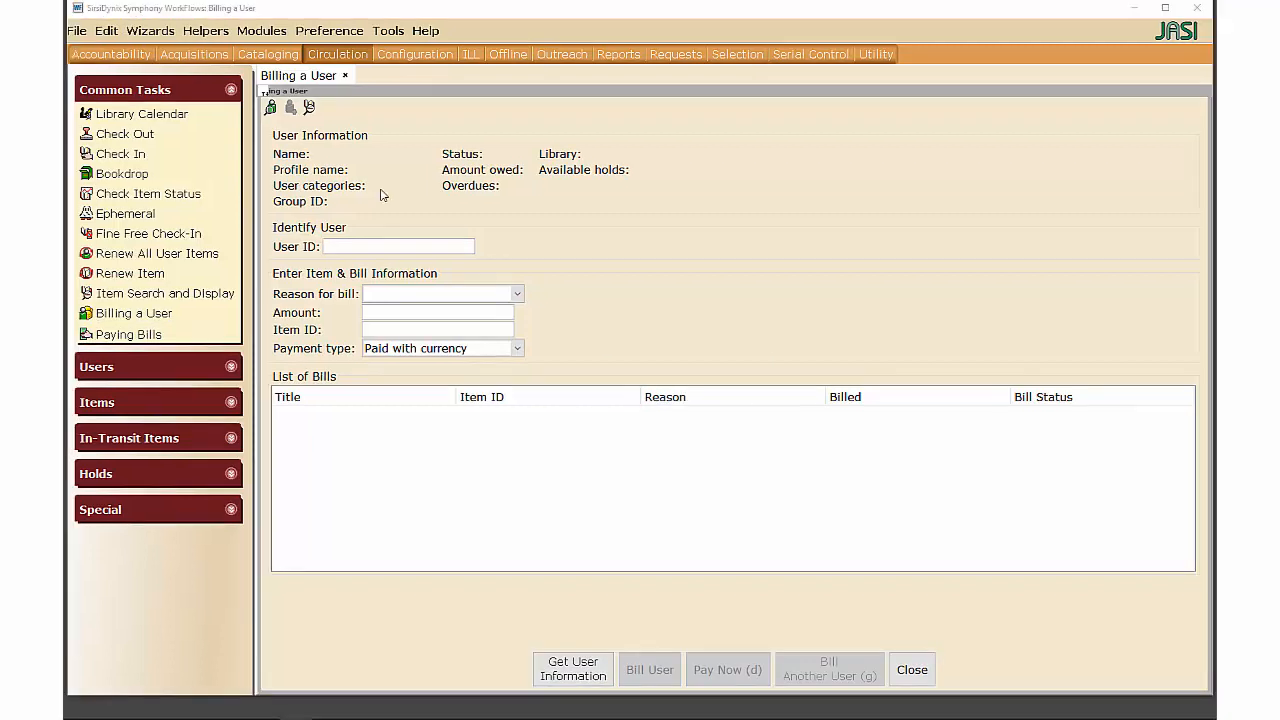
pyautogui.click(381, 195)
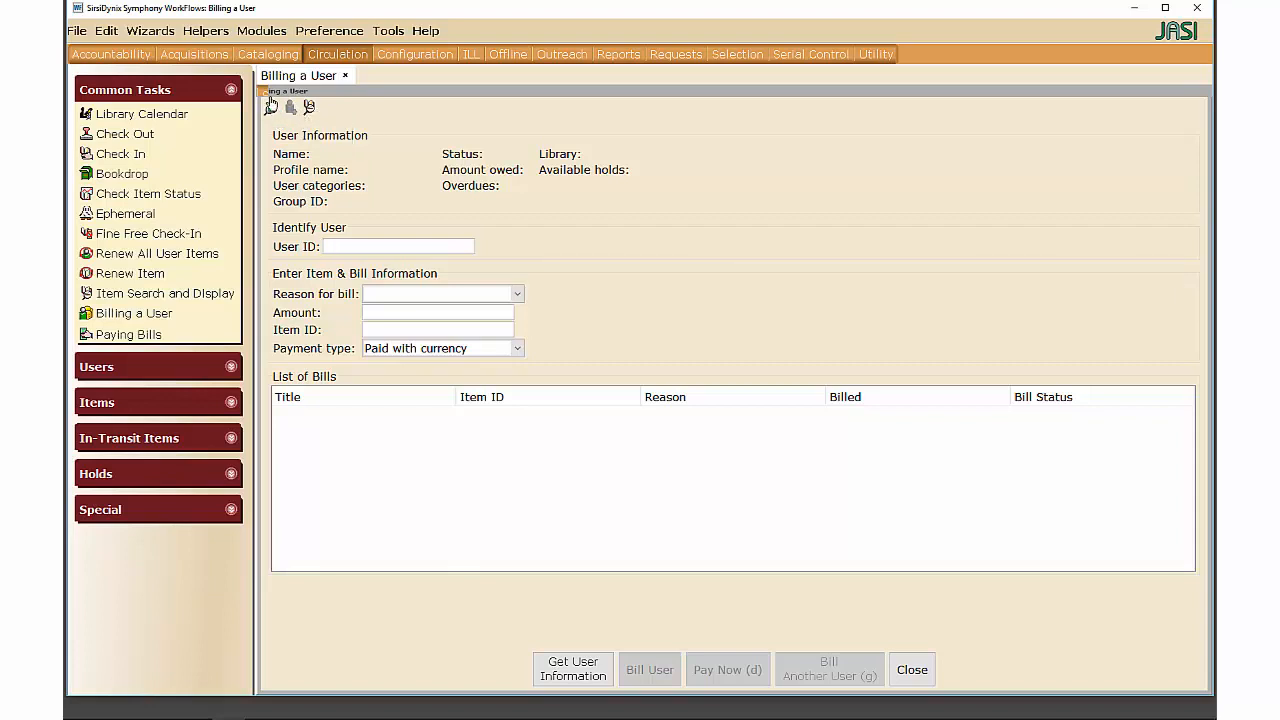
pyautogui.click(269, 106)
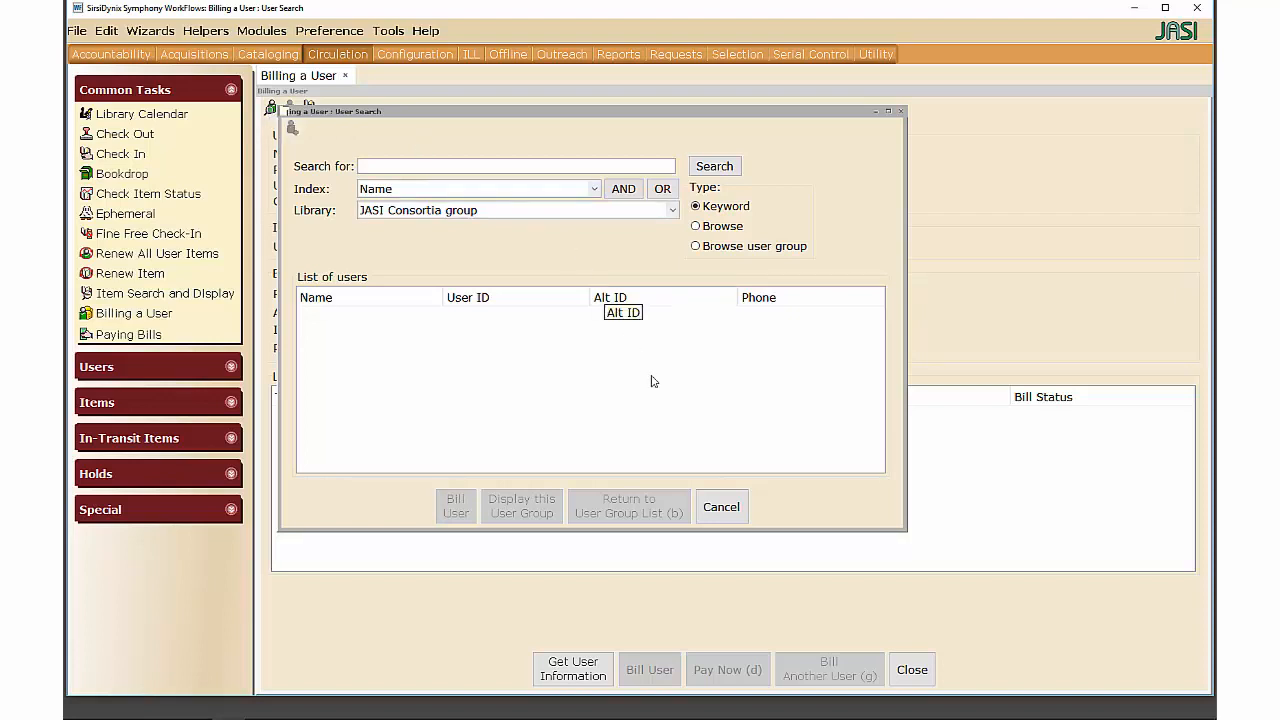
pyautogui.click(721, 505)
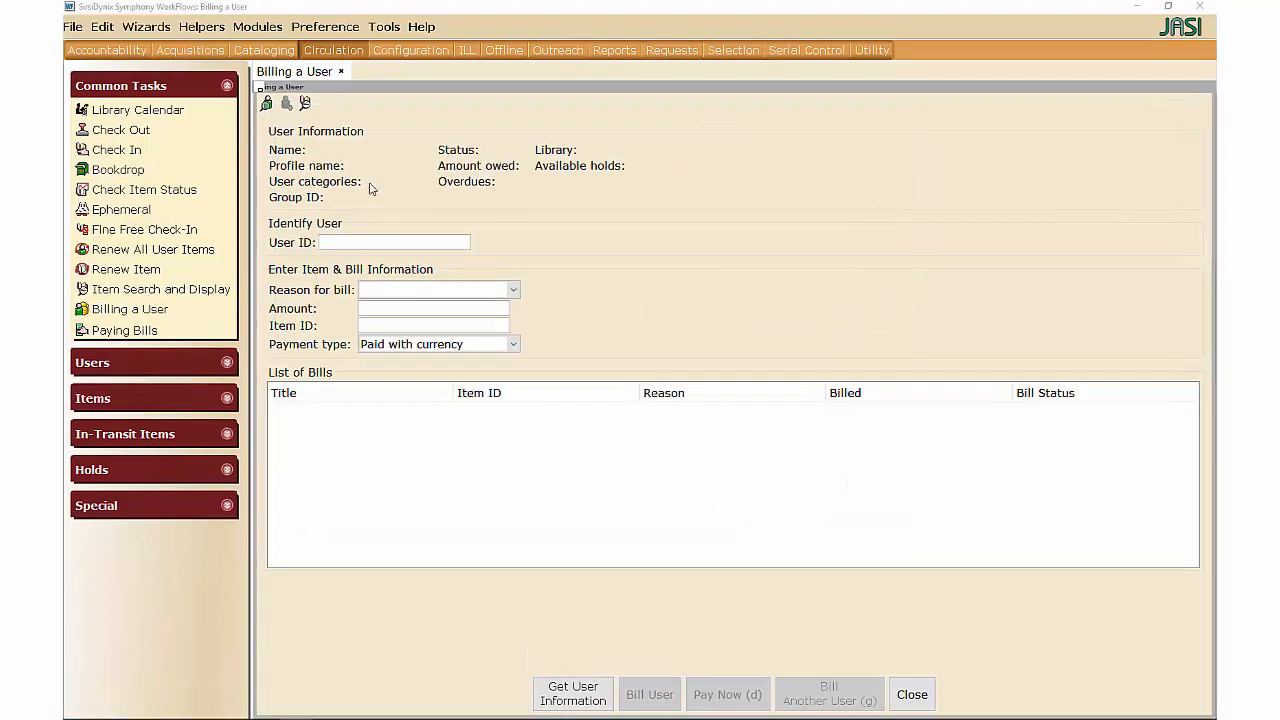
pyautogui.click(358, 238)
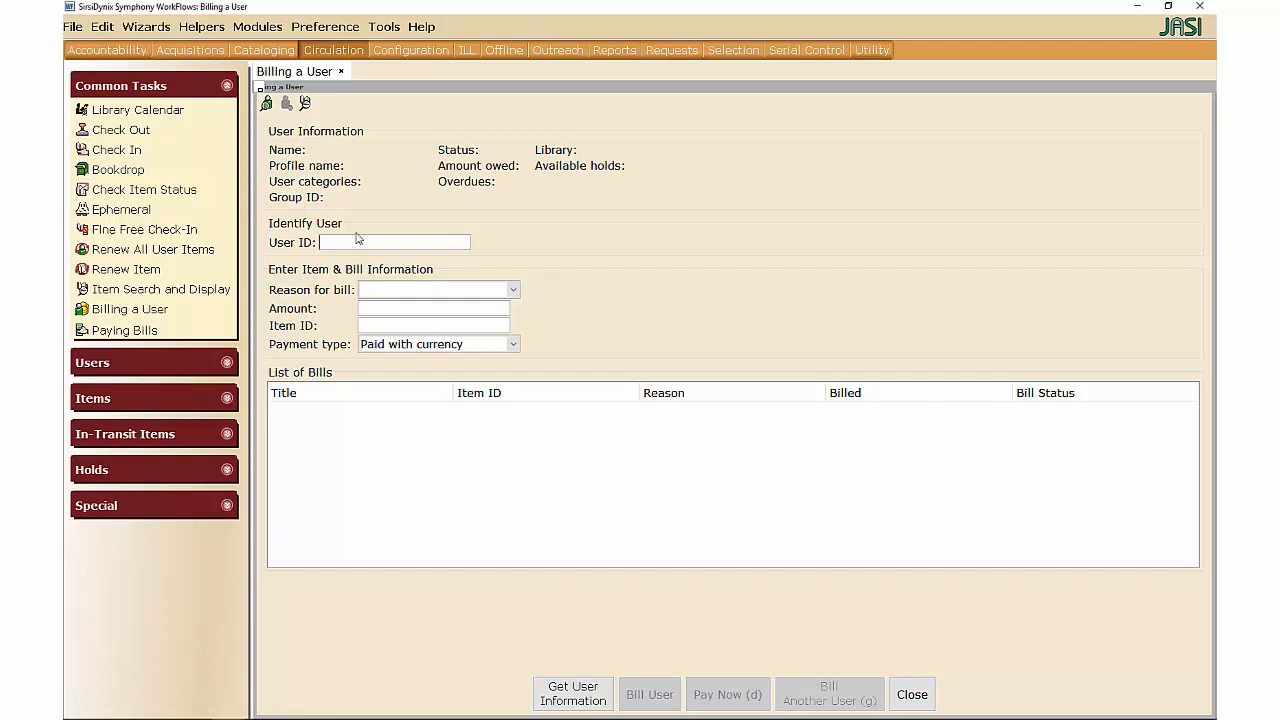
pyautogui.write('26576000011428')
pyautogui.press('Return')
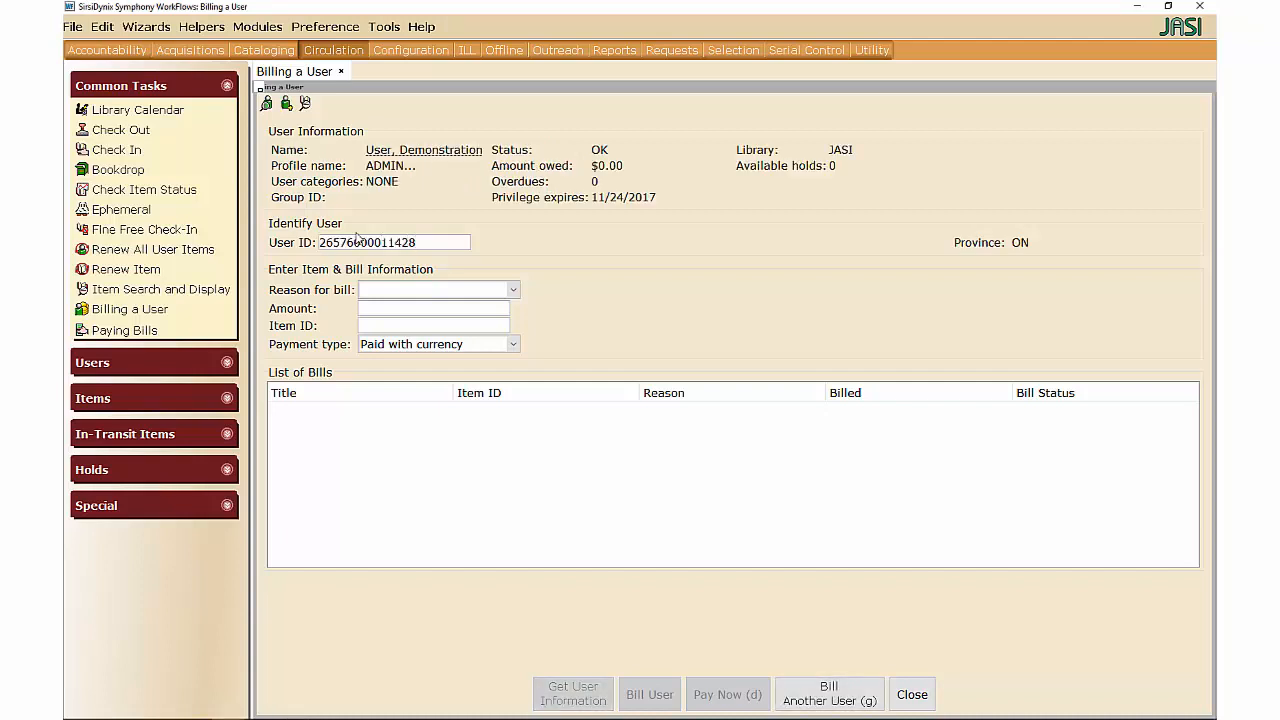
# Try Damaged material and Computer Repair as the reason for the bill, ending on Damaged material.
pyautogui.click(513, 290)
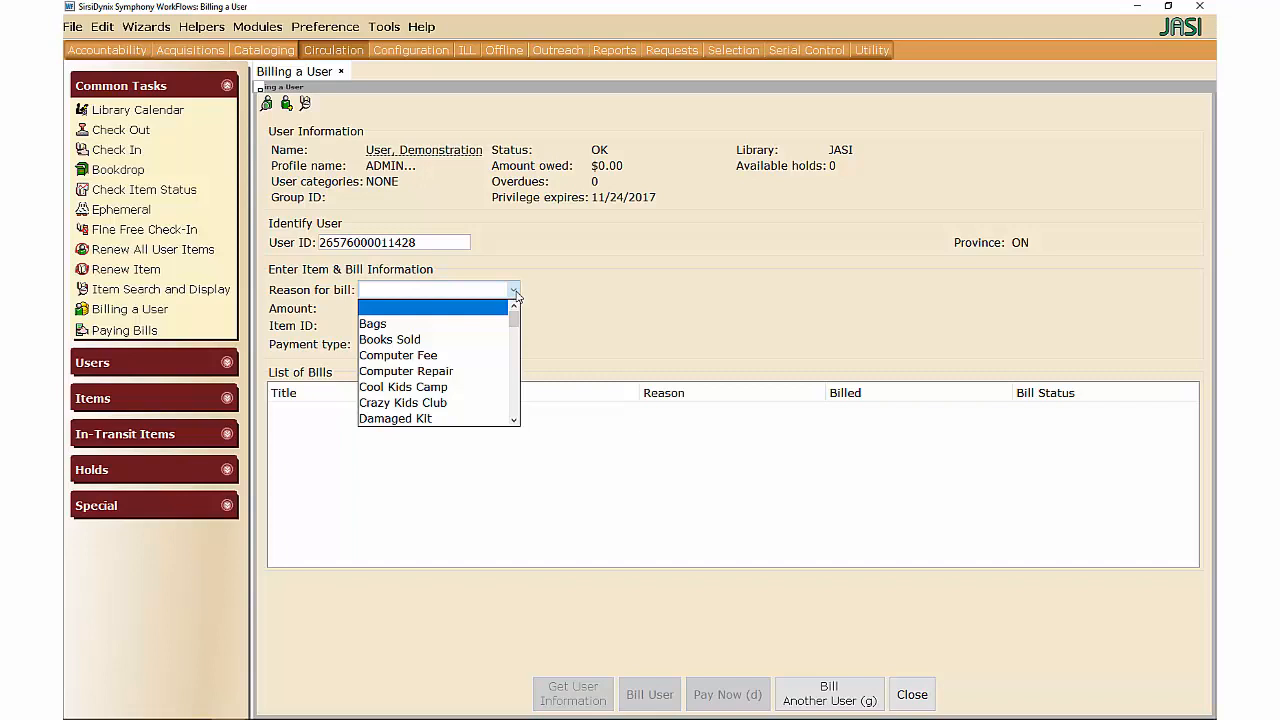
pyautogui.click(514, 290)
pyautogui.click(514, 290)
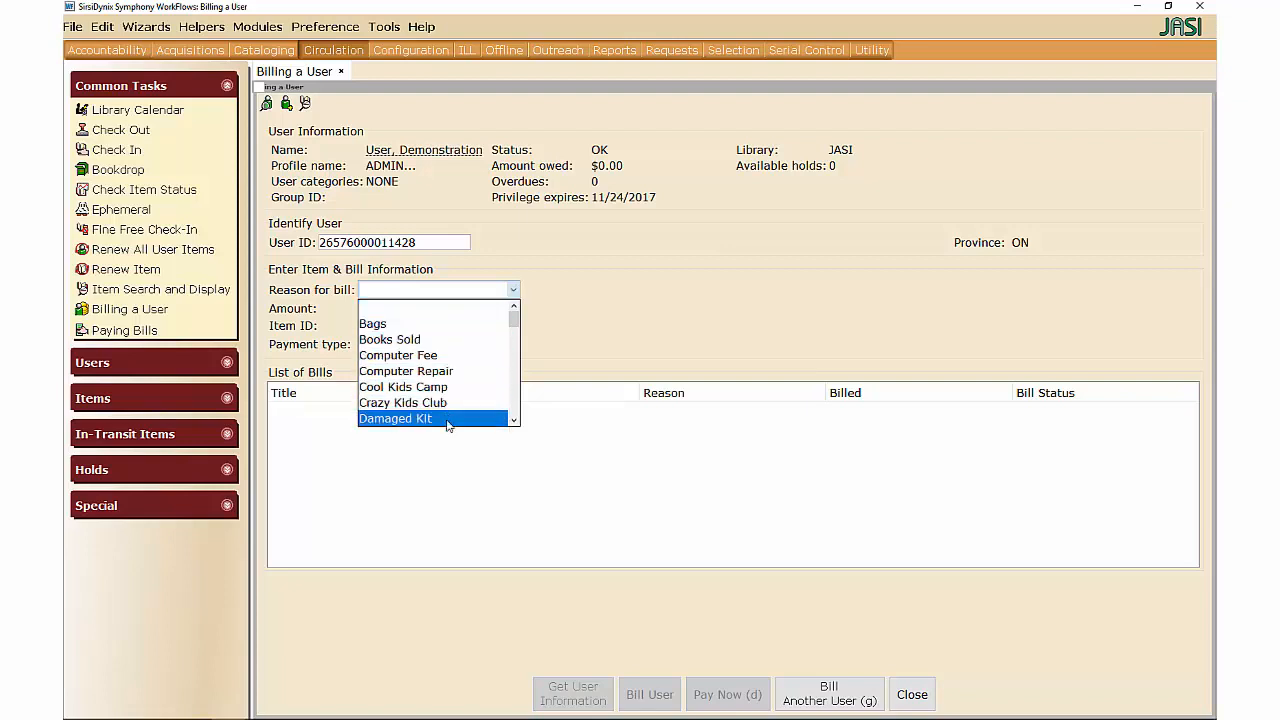
pyautogui.scroll(-1, 445, 422)
pyautogui.click(430, 375)
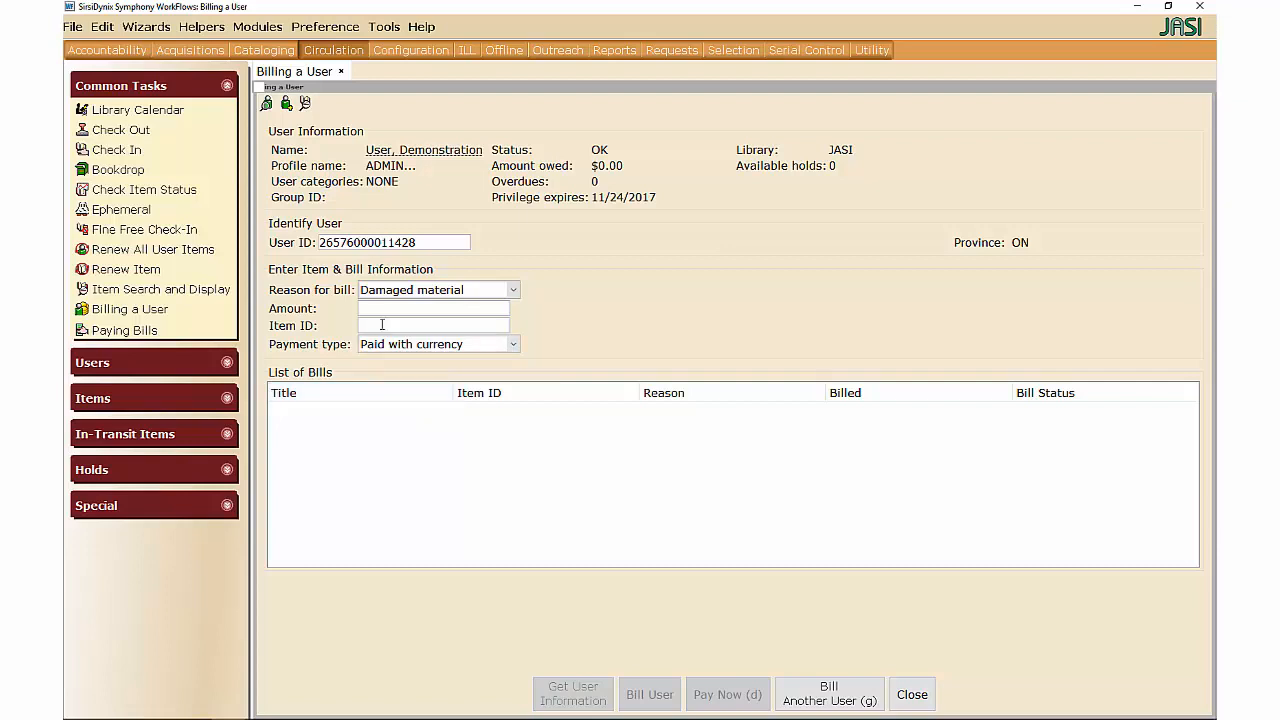
pyautogui.click(513, 290)
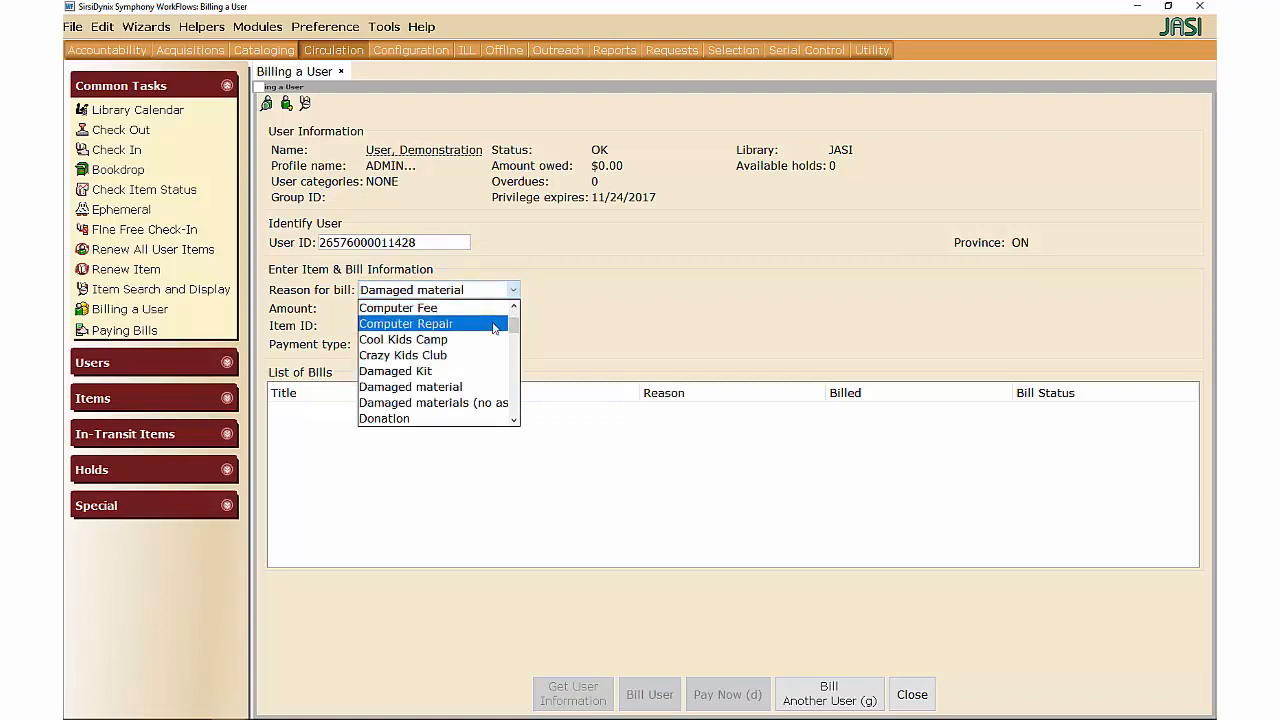
pyautogui.click(495, 324)
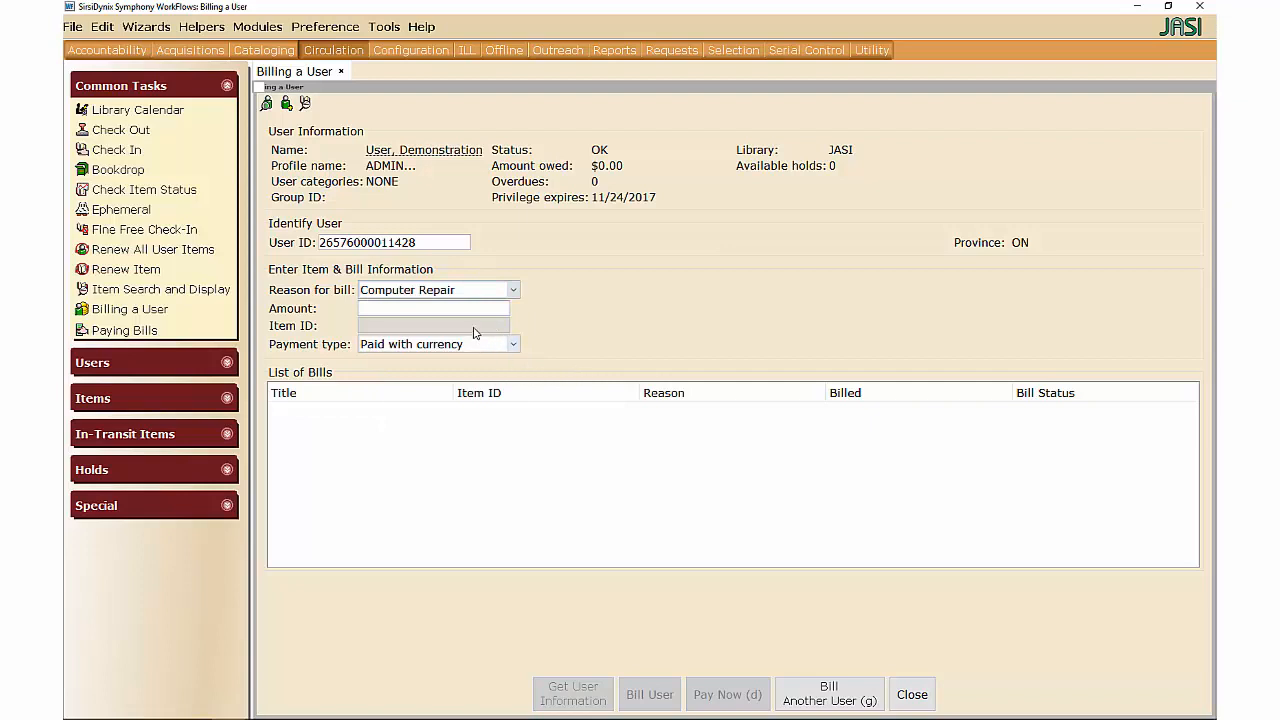
pyautogui.click(513, 290)
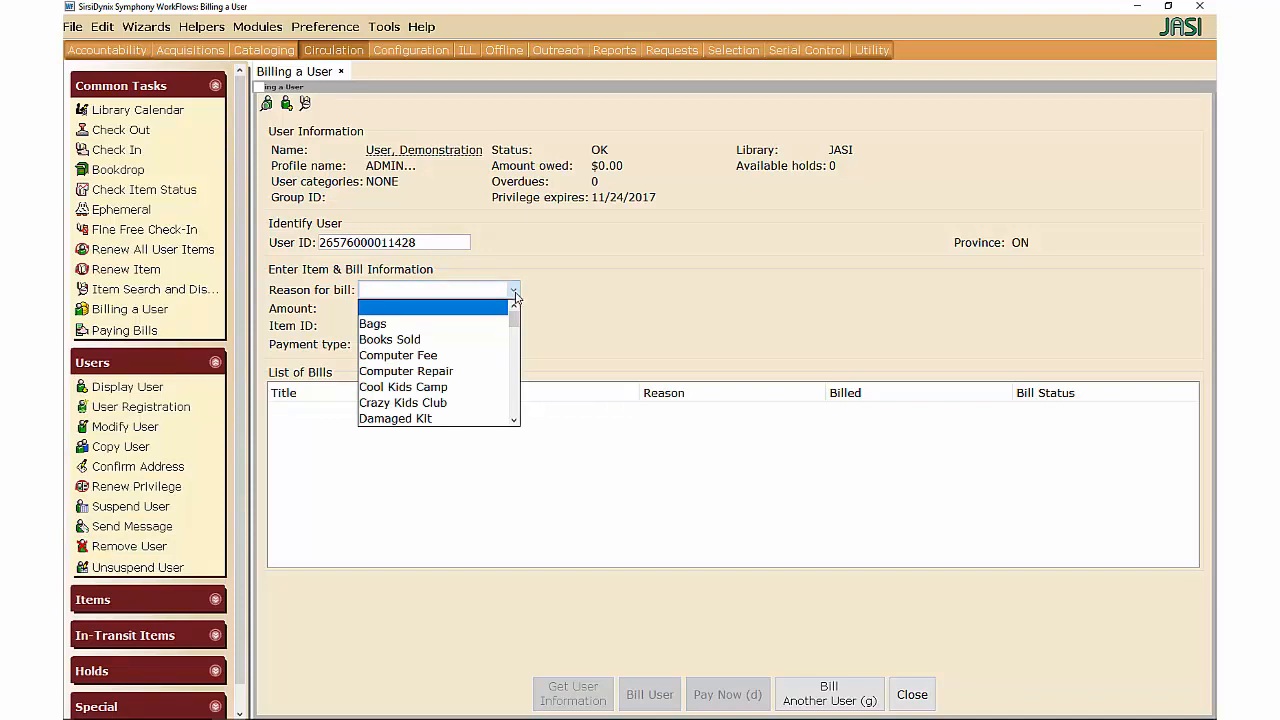
pyautogui.scroll(-2, 475, 342)
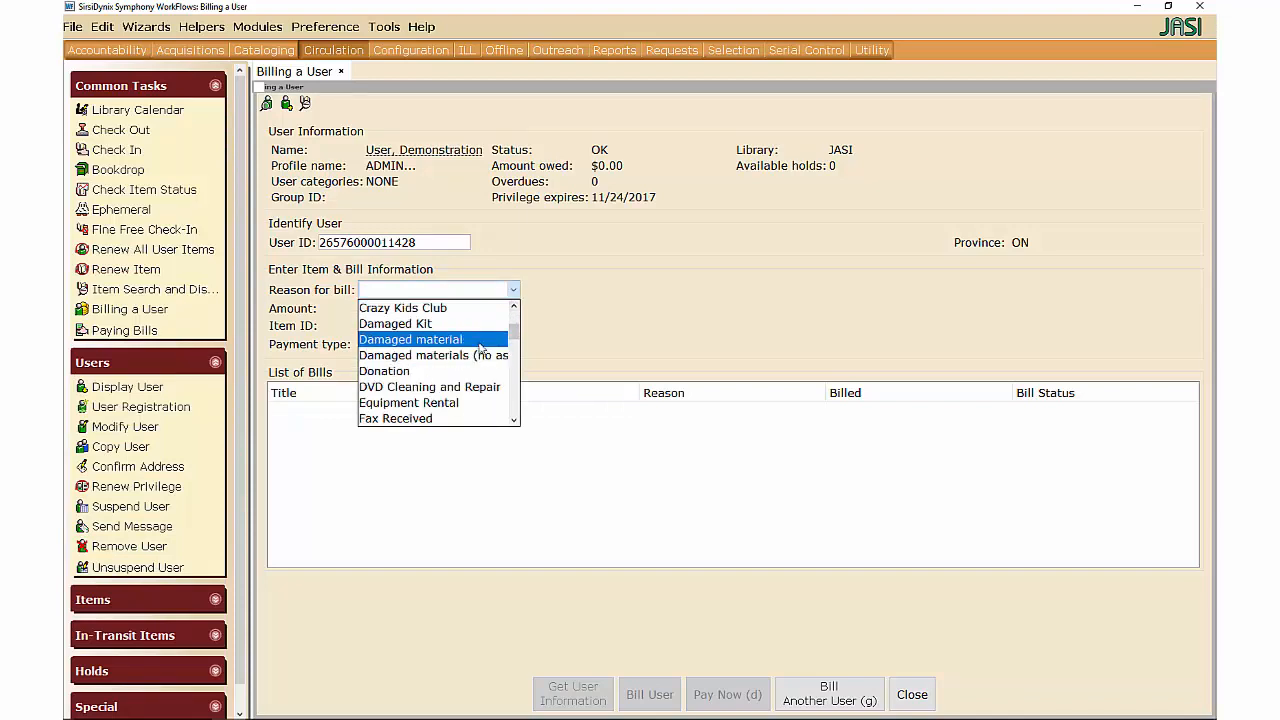
pyautogui.click(481, 340)
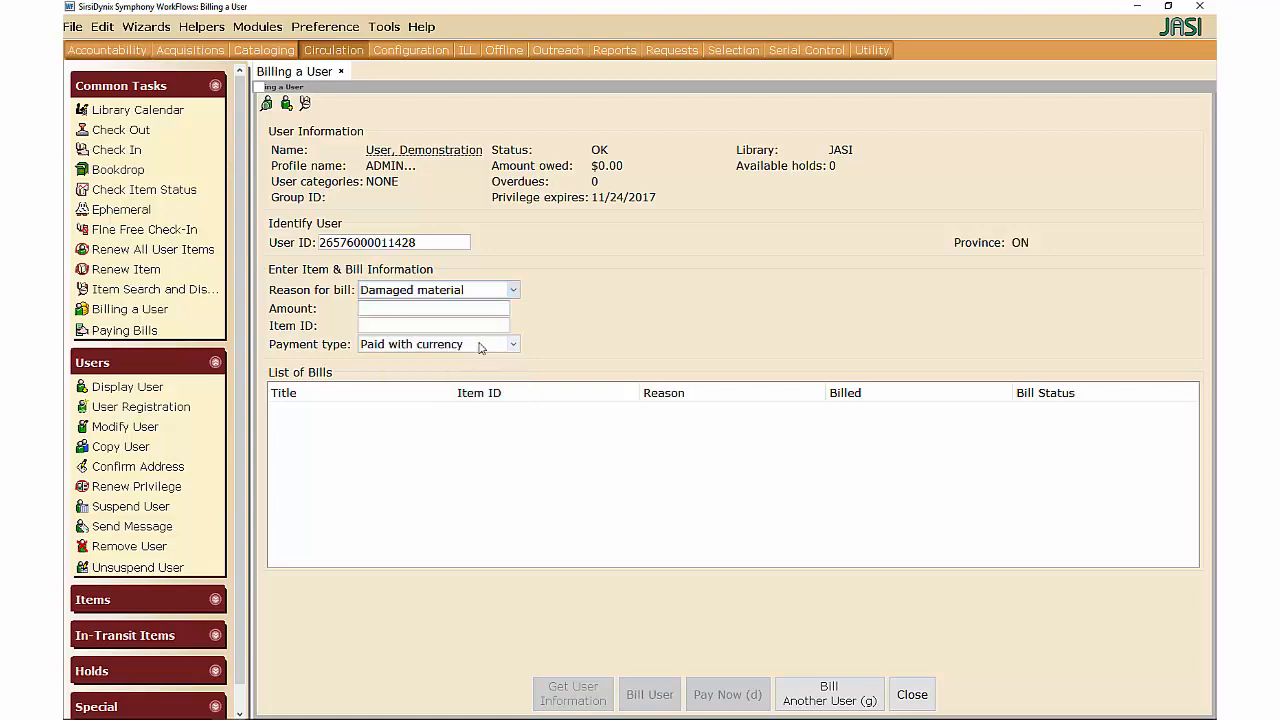
# Set the bill amount to 10.00 and bill the patron with Computer Repair as the reason.
pyautogui.click(390, 307)
pyautogui.write('10.00')
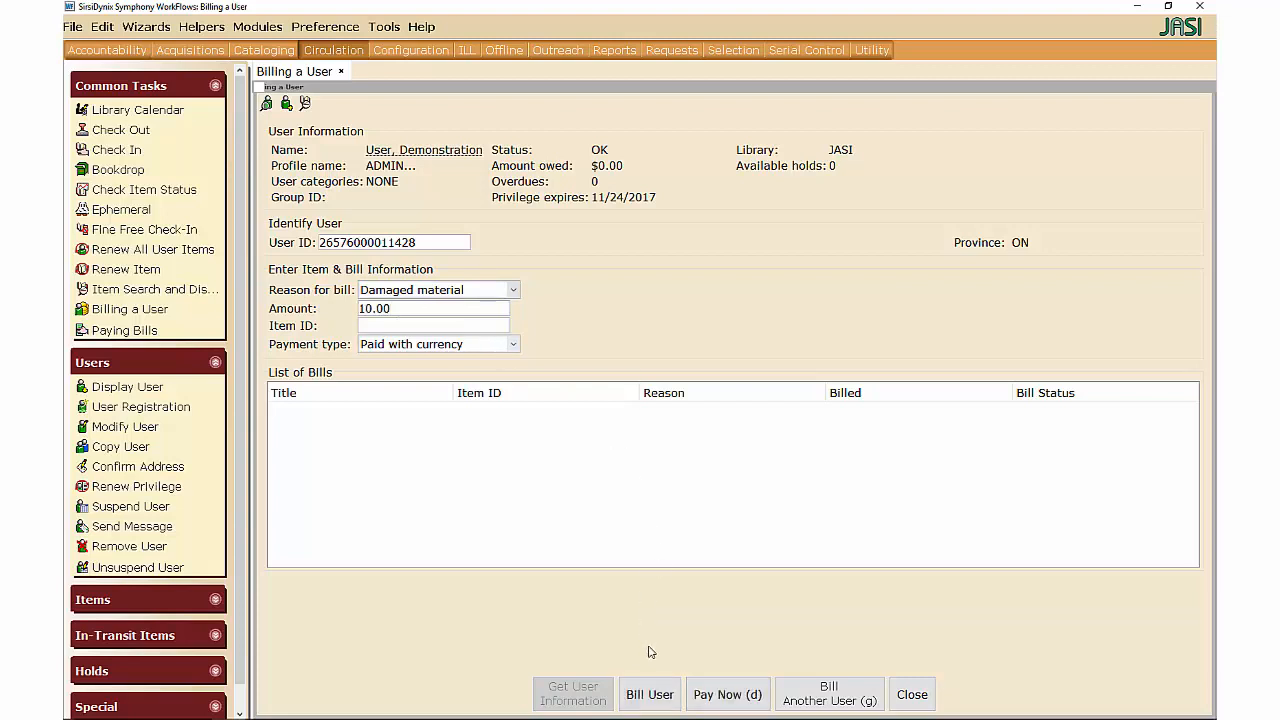
pyautogui.click(656, 695)
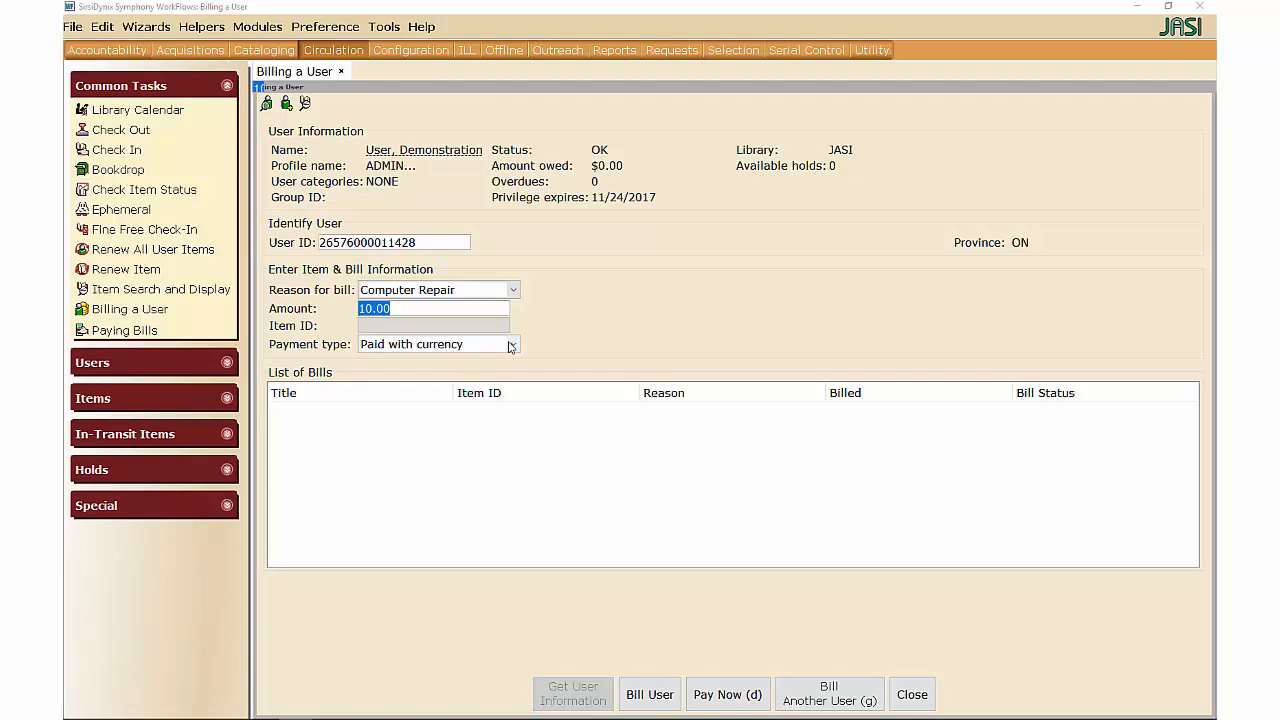
pyautogui.click(658, 696)
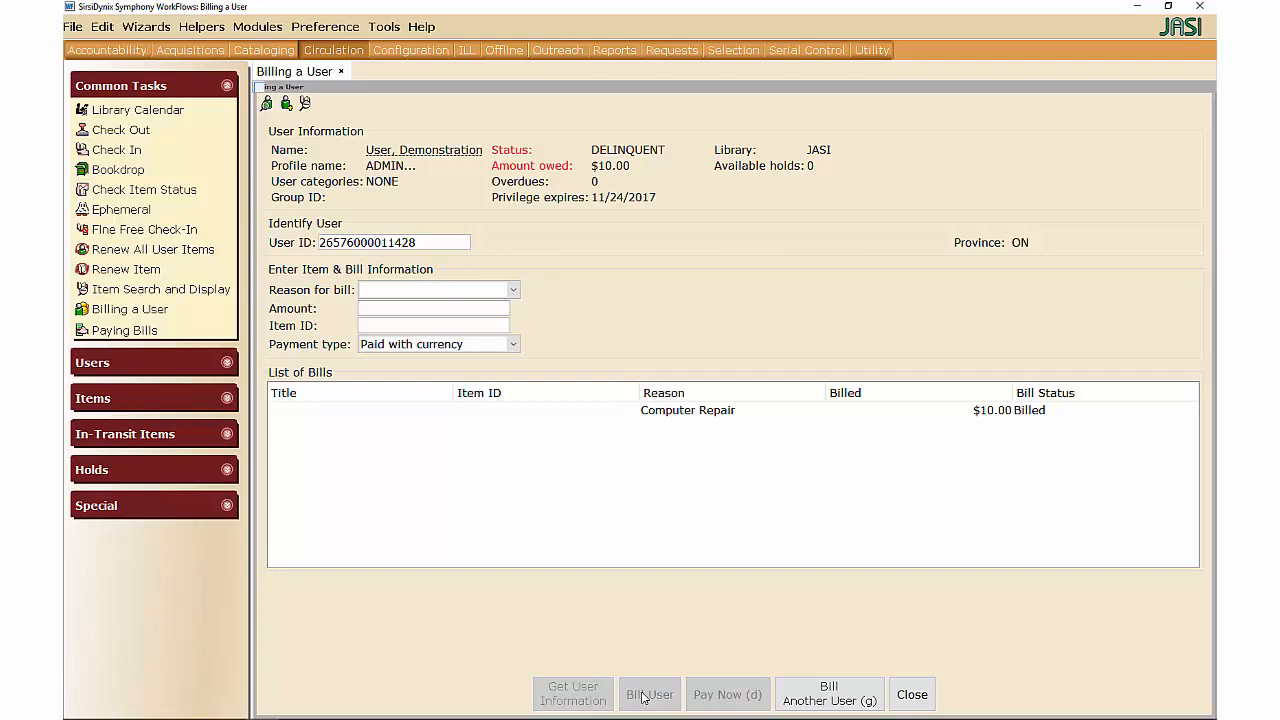
# Start a fresh Billing a User form and load the same patron's record by user ID.
pyautogui.click(145, 311)
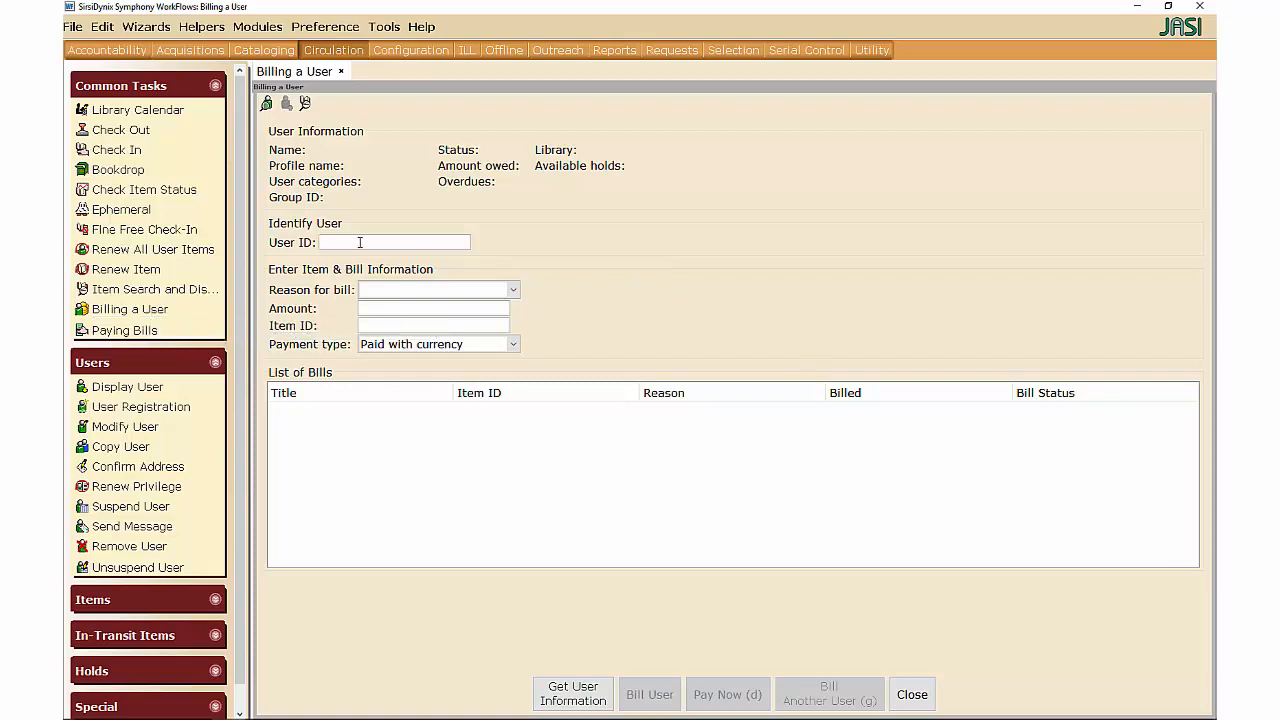
pyautogui.write('26576000011428')
pyautogui.press('Return')
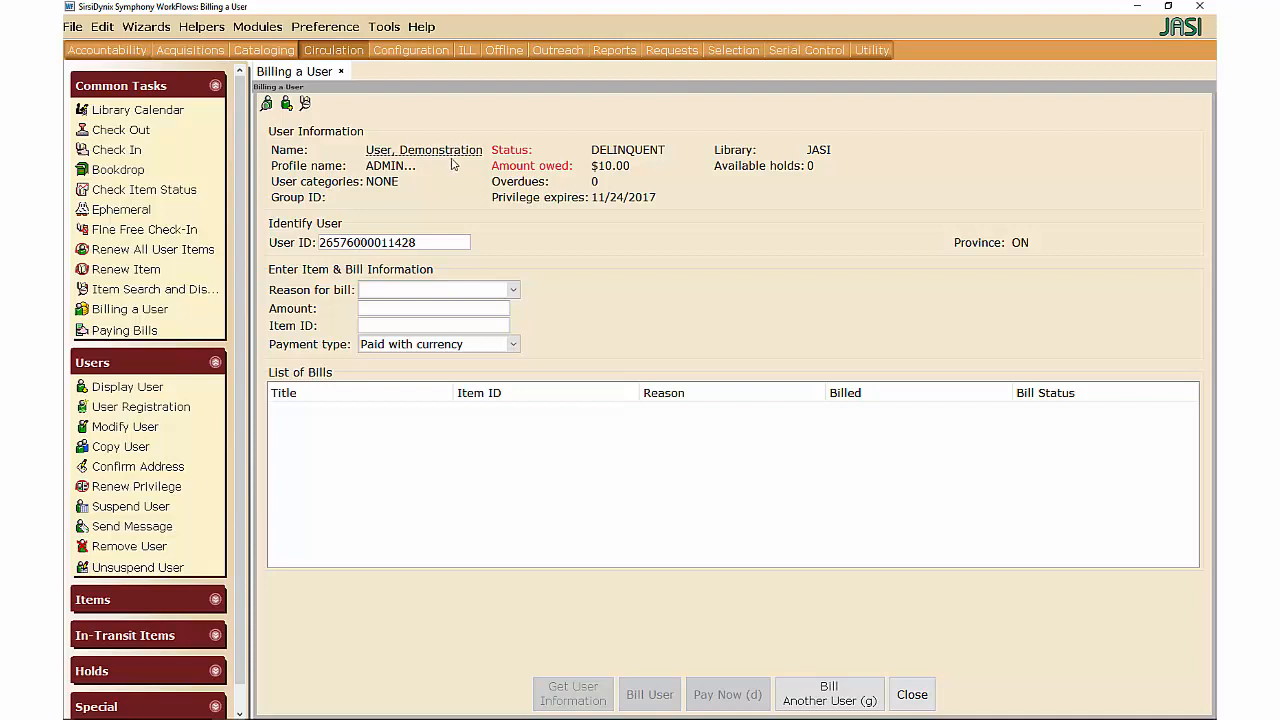
pyautogui.click(385, 290)
pyautogui.scroll(-1, 436, 390)
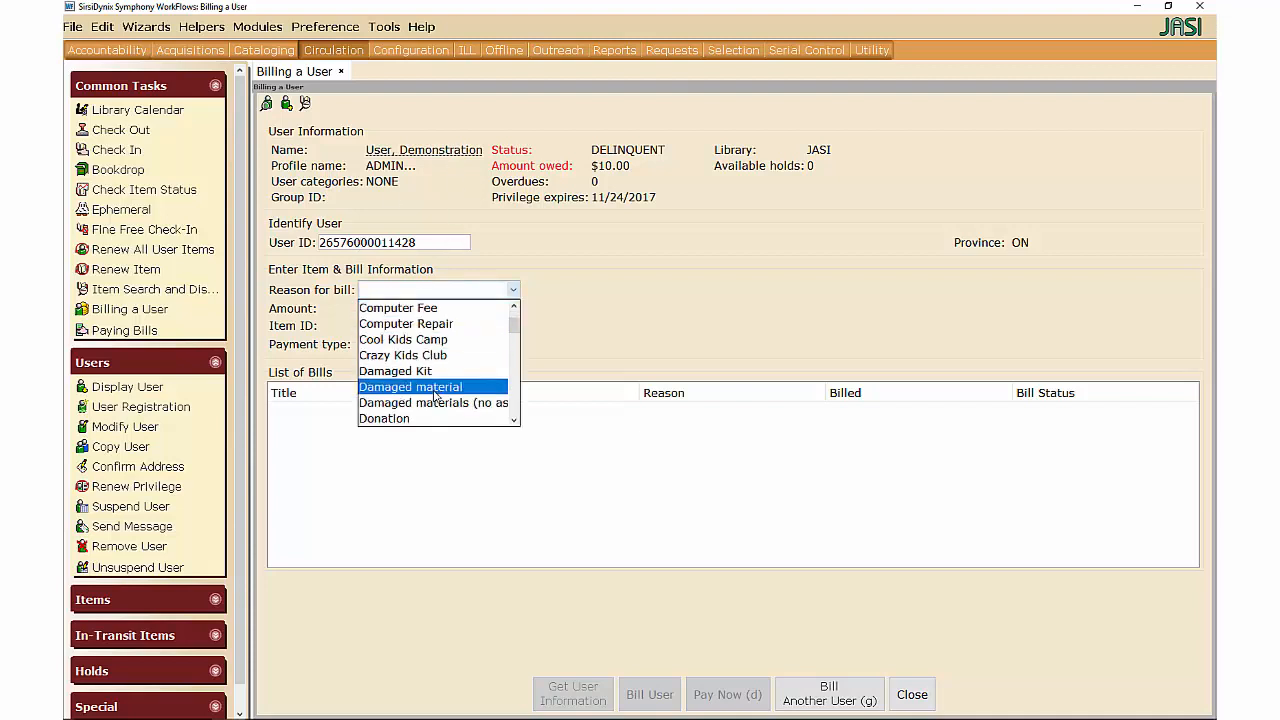
pyautogui.click(436, 387)
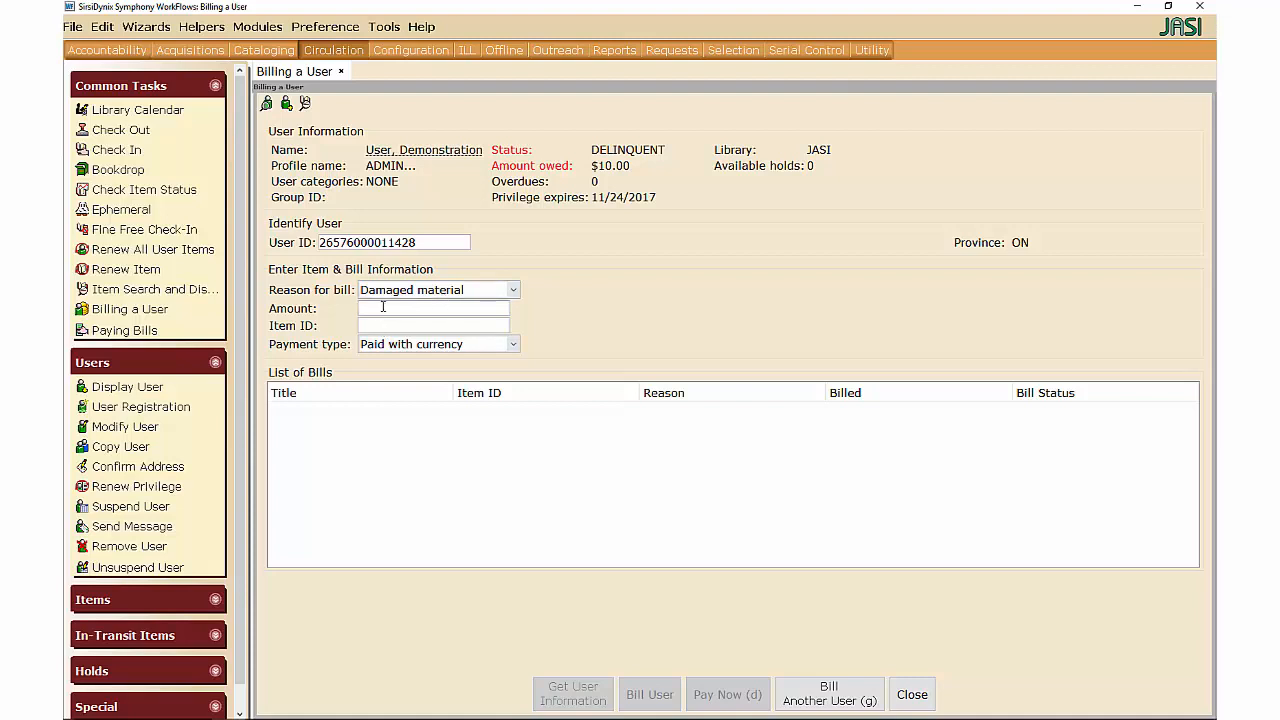
pyautogui.write('15.00')
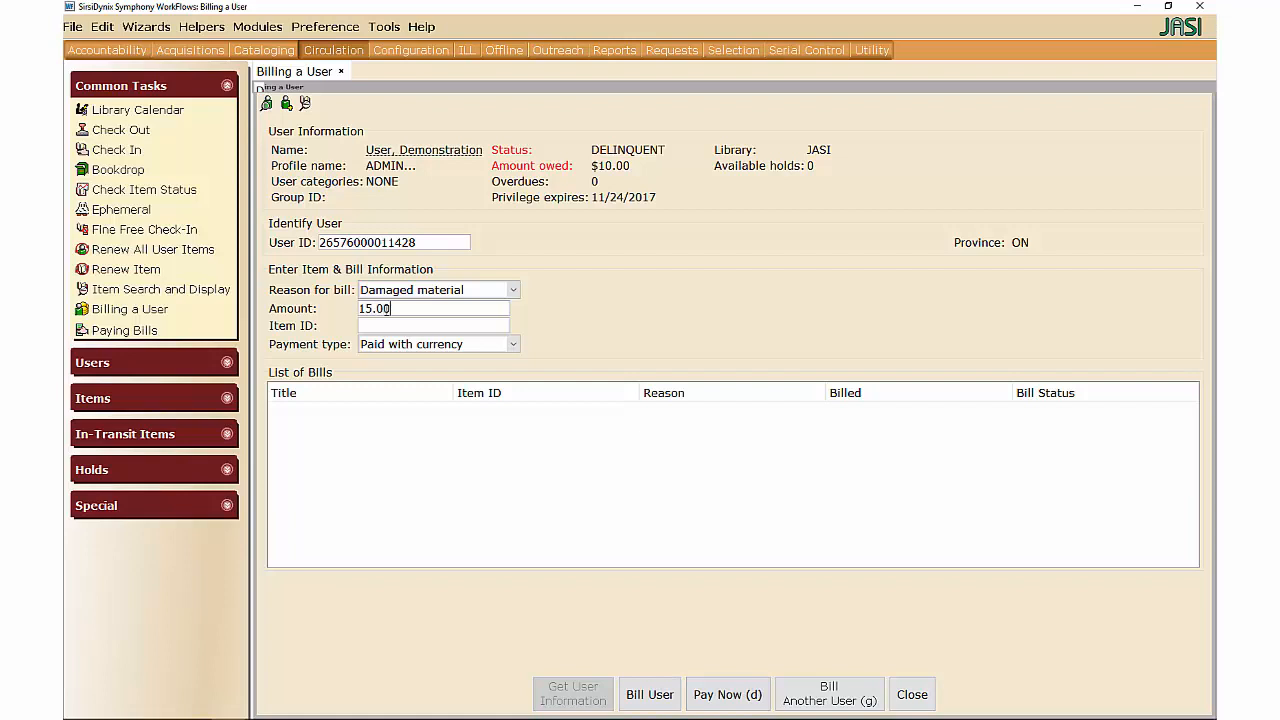
pyautogui.click(403, 325)
pyautogui.write('36576000786274')
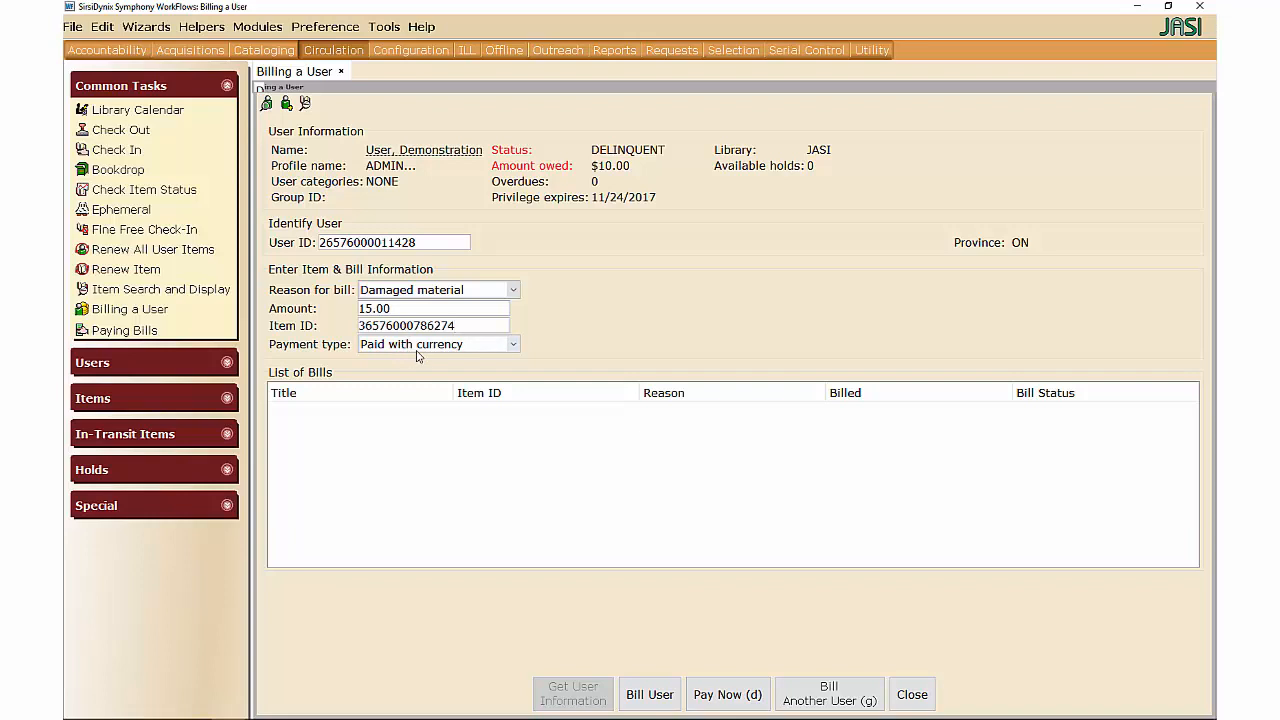
# Set the payment type to Paid with check and pay the damaged material bill immediately.
pyautogui.click(455, 346)
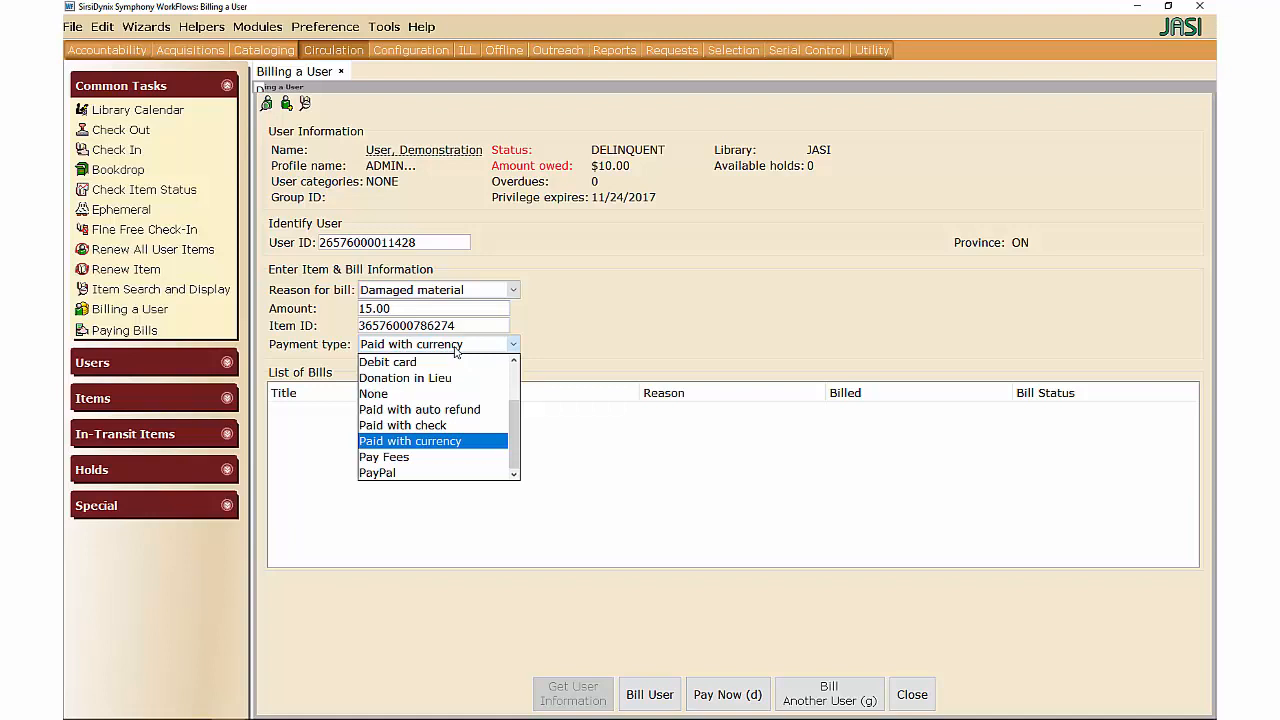
pyautogui.click(454, 427)
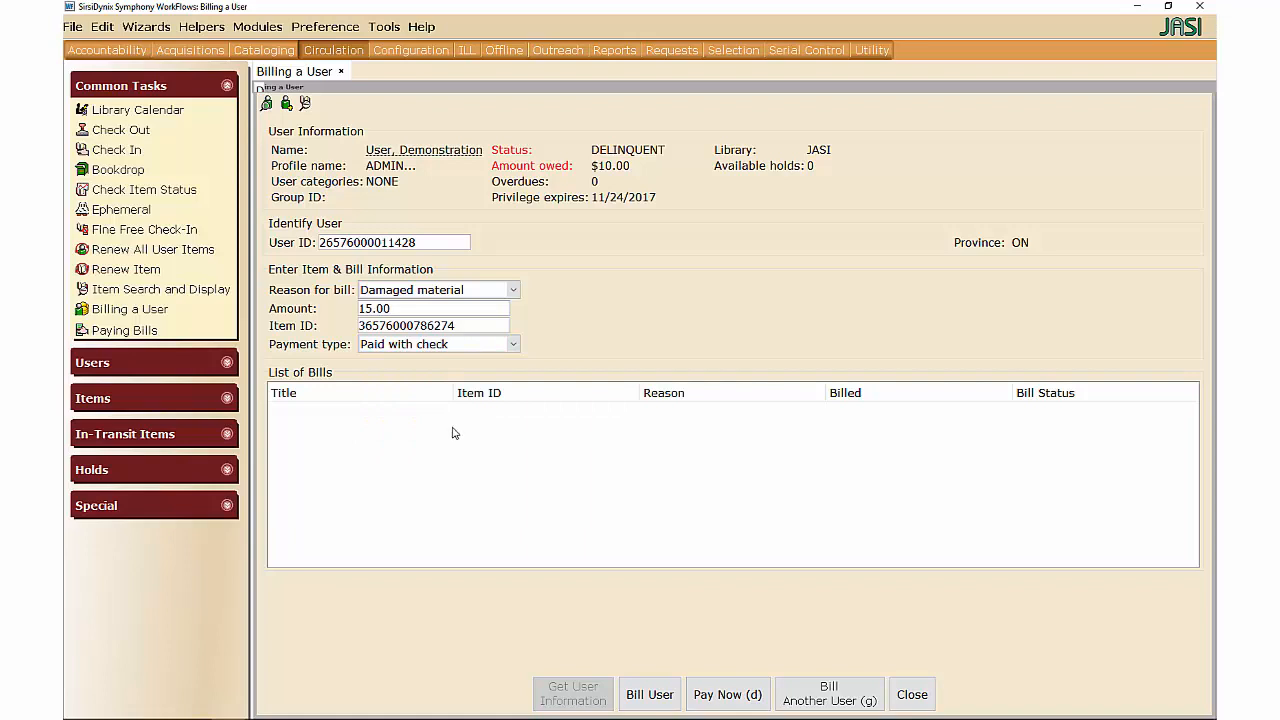
pyautogui.click(728, 695)
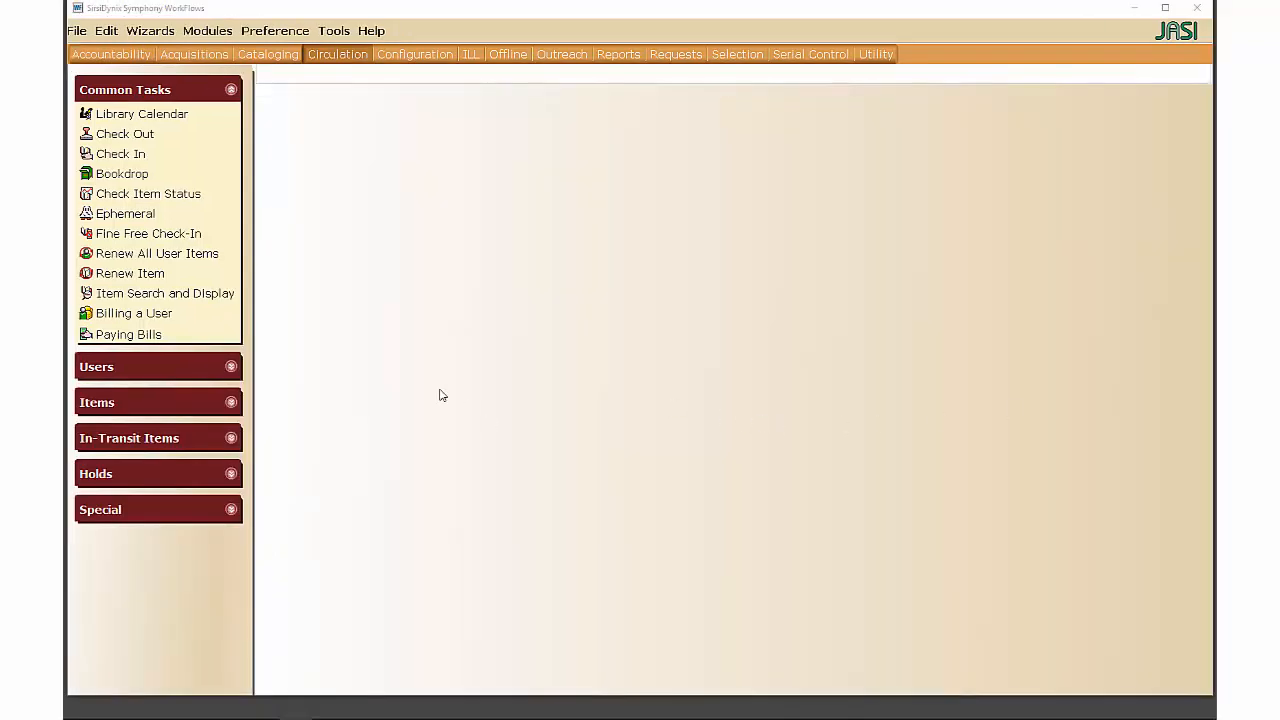
# Open the Paying Bills wizard and load the demonstration patron's outstanding bills by user ID.
pyautogui.click(150, 337)
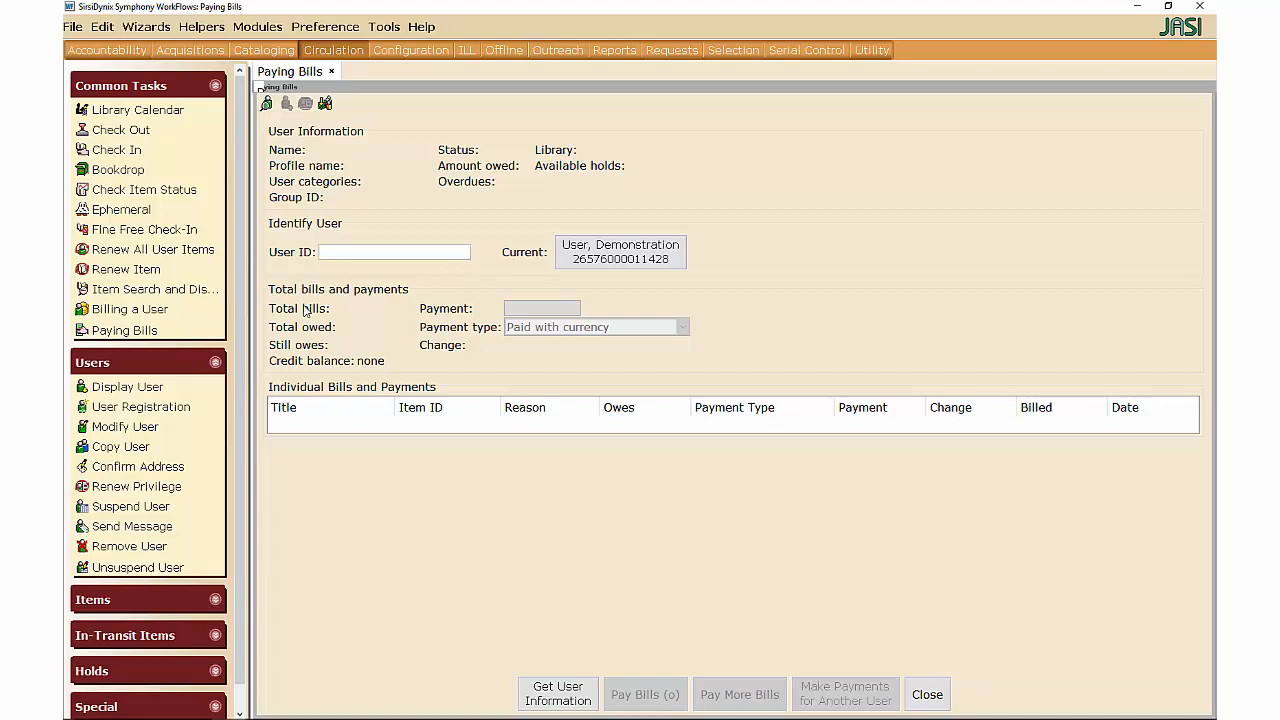
pyautogui.write('26576000011428')
pyautogui.press('Return')
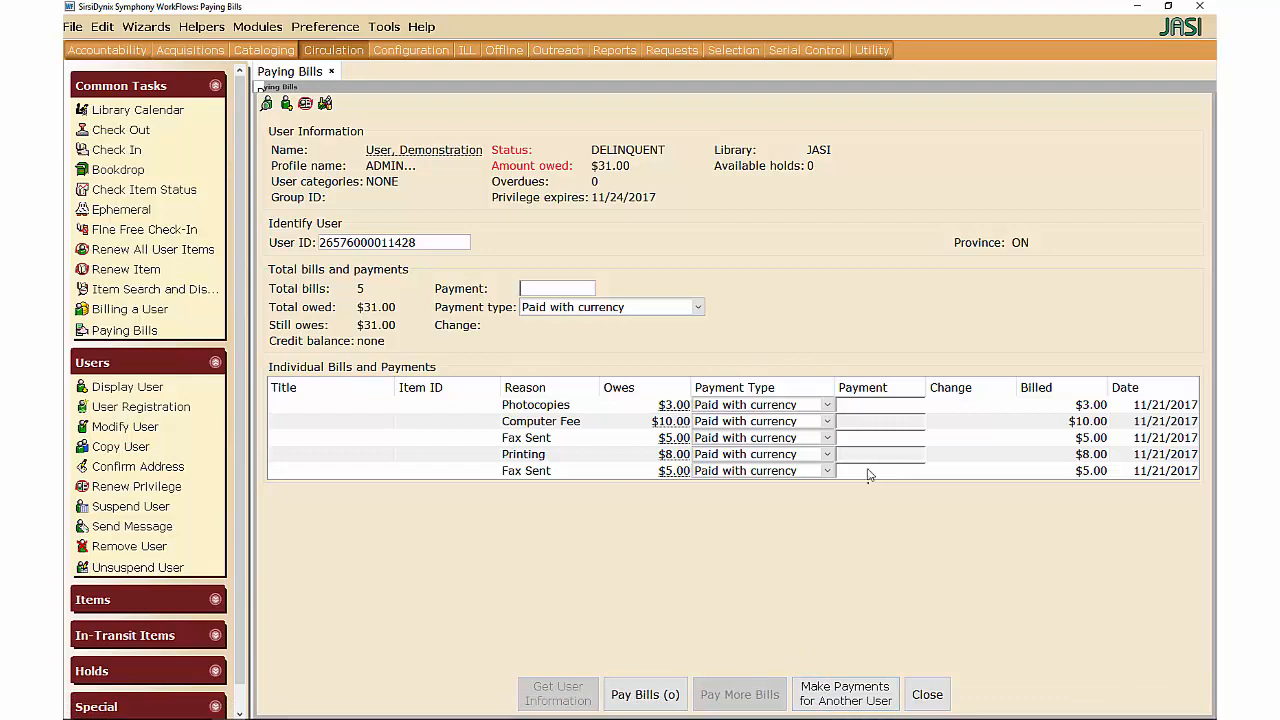
# Enter individual payments of 3.00 for Photocopies, 10.00 for Computer Fee and 5.00 for each of the two Fax Sent bills.
pyautogui.click(841, 410)
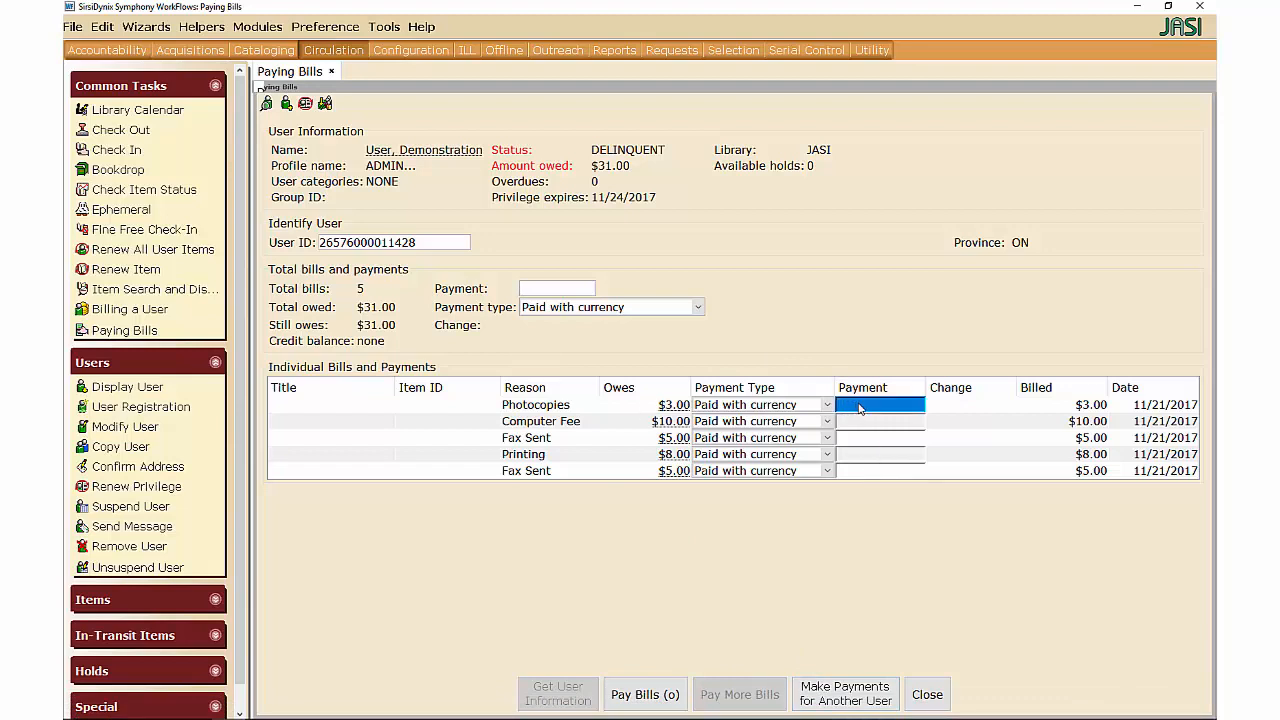
pyautogui.write('3.00')
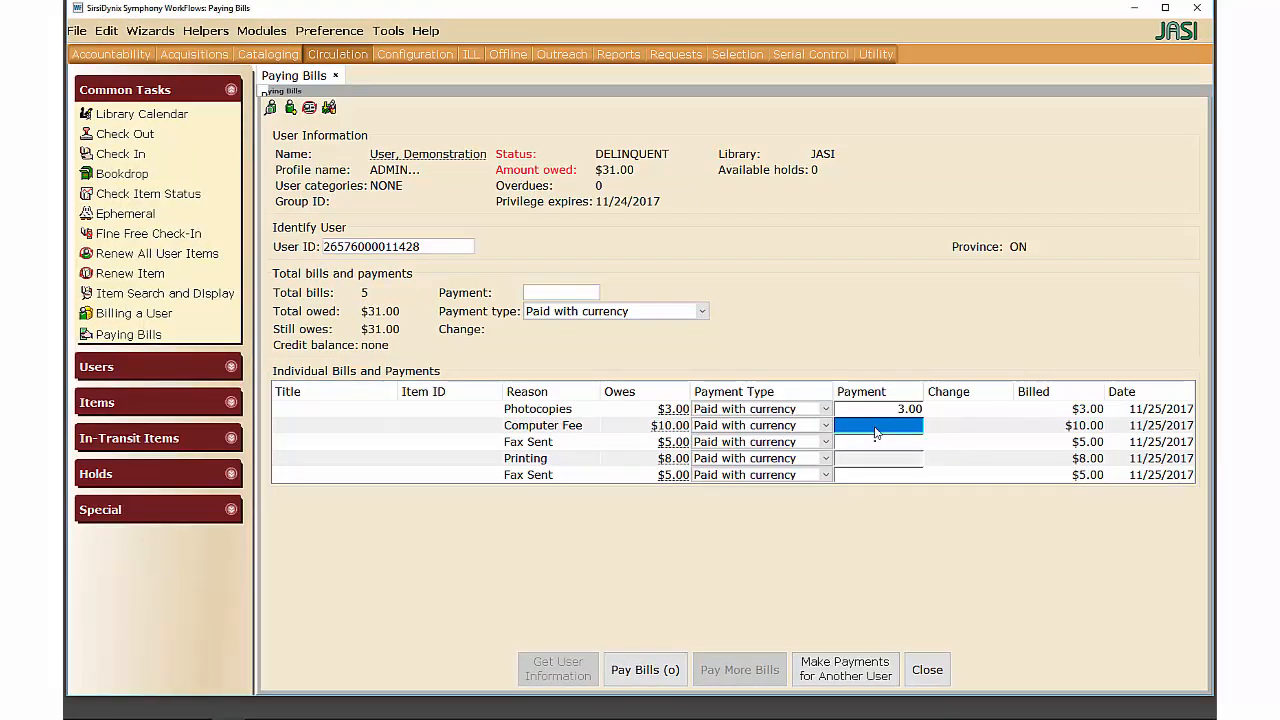
pyautogui.write('10.00')
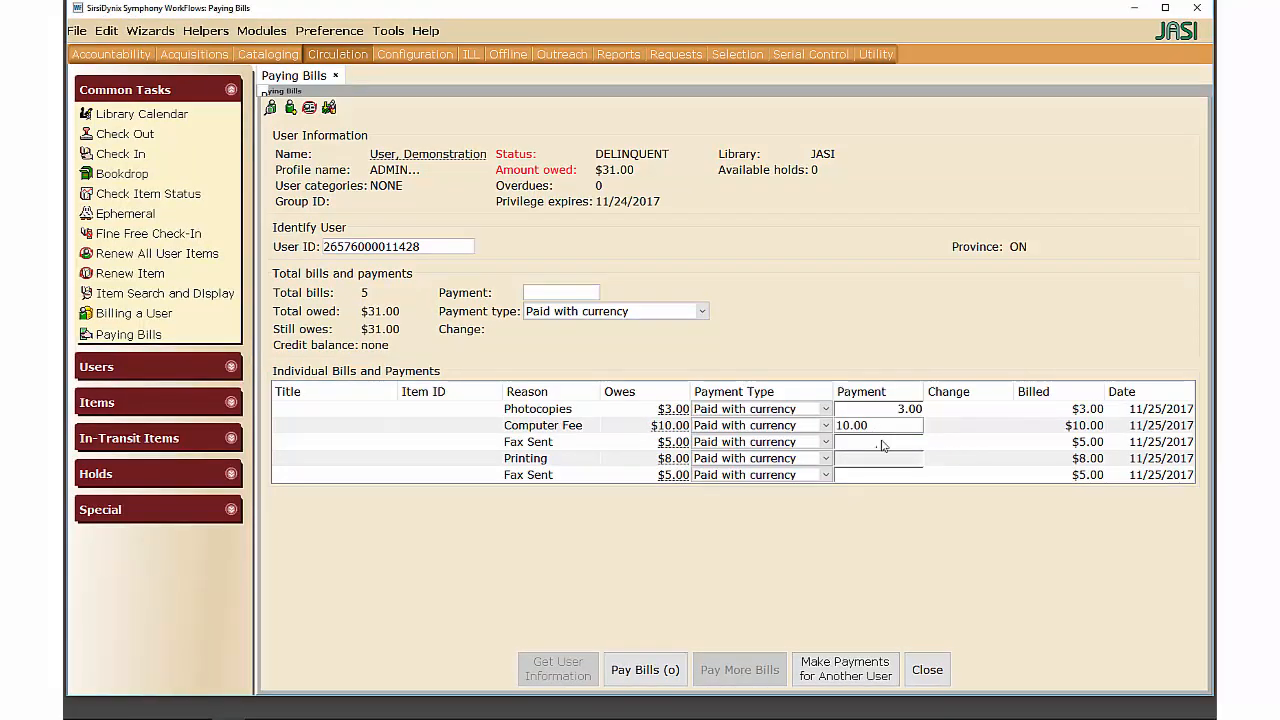
pyautogui.click(883, 442)
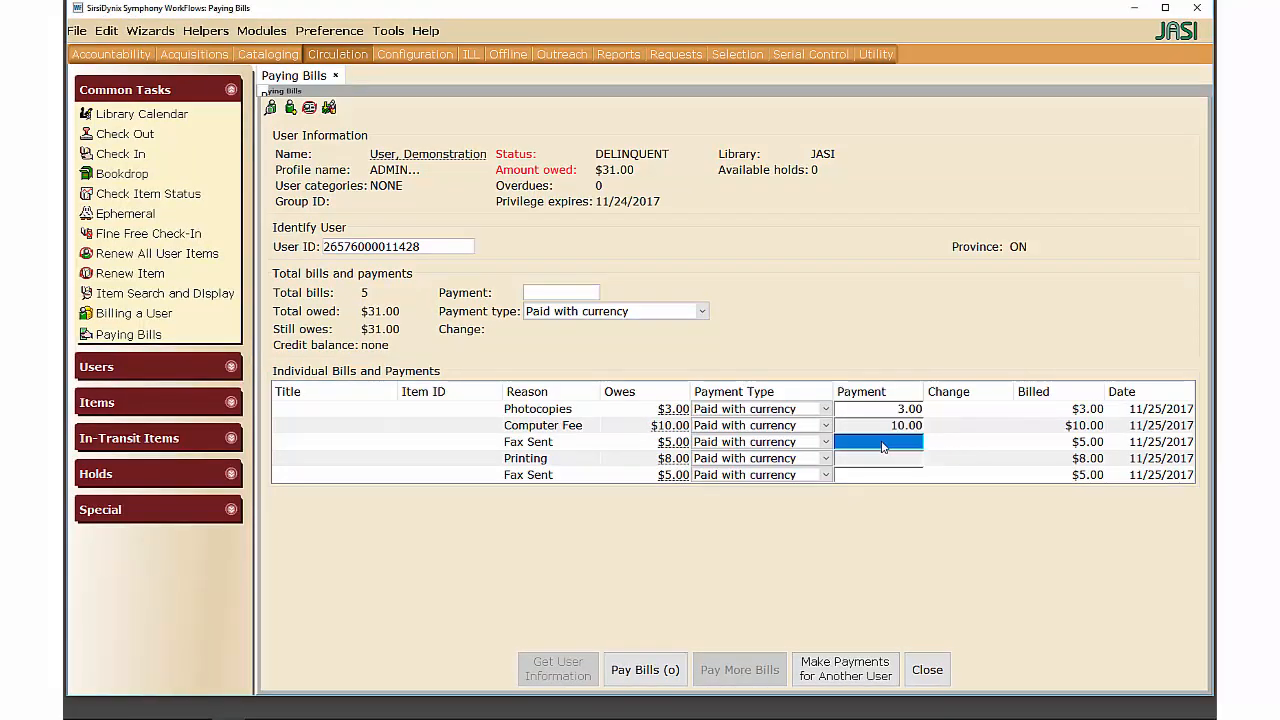
pyautogui.write('5.00')
pyautogui.click(873, 476)
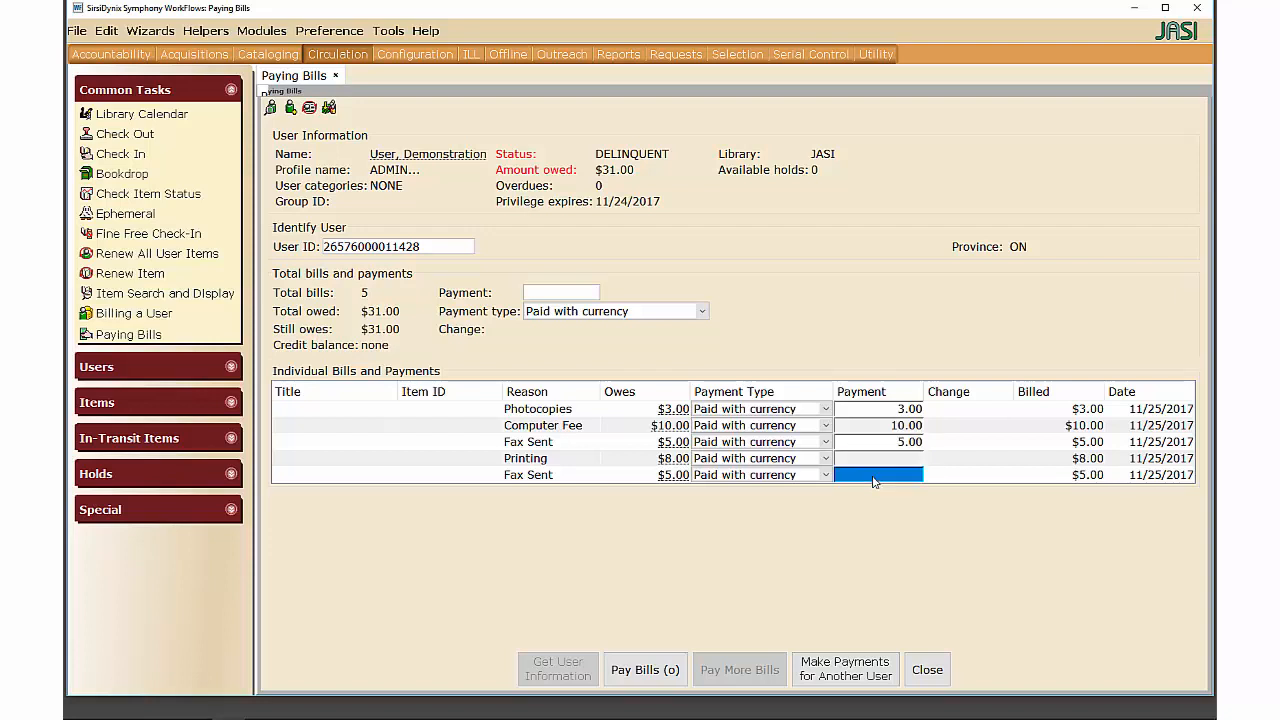
pyautogui.write('5.00')
# Check the payment types offered for the last Fax Sent bill, and pay the entered individual amounts without printing a receipt.
pyautogui.click(806, 476)
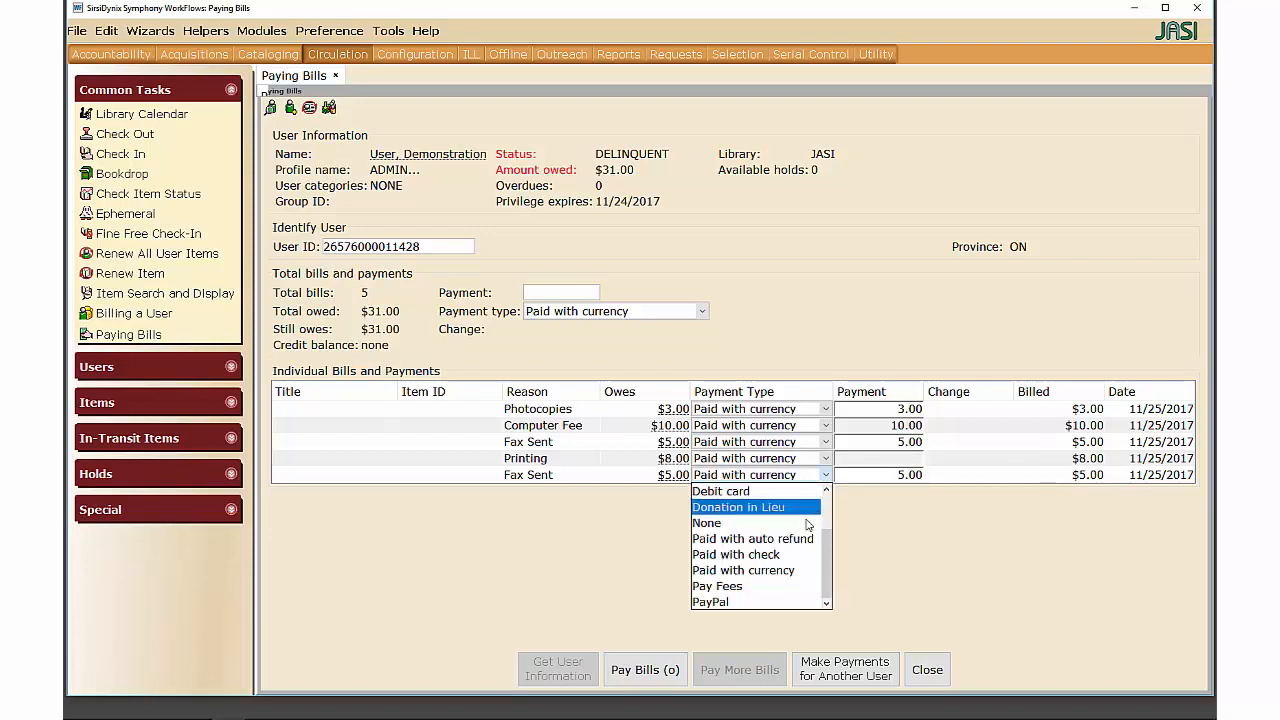
pyautogui.scroll(2, 805, 546)
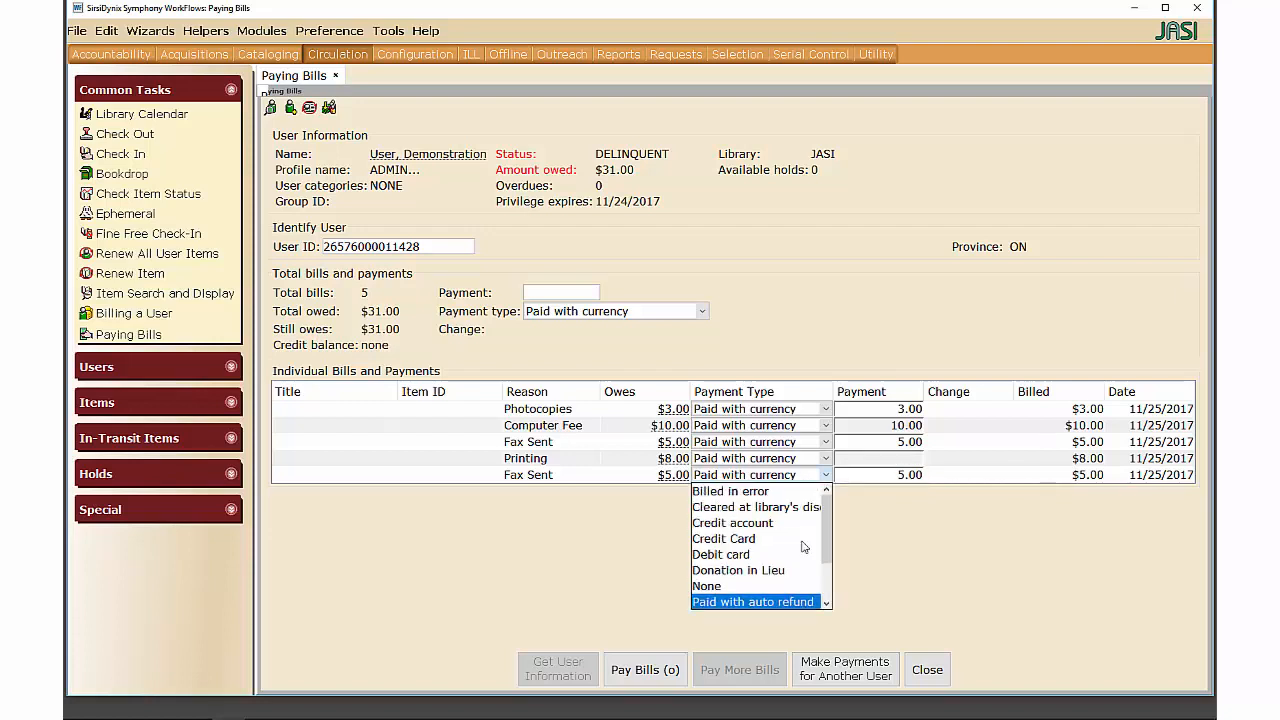
pyautogui.click(771, 494)
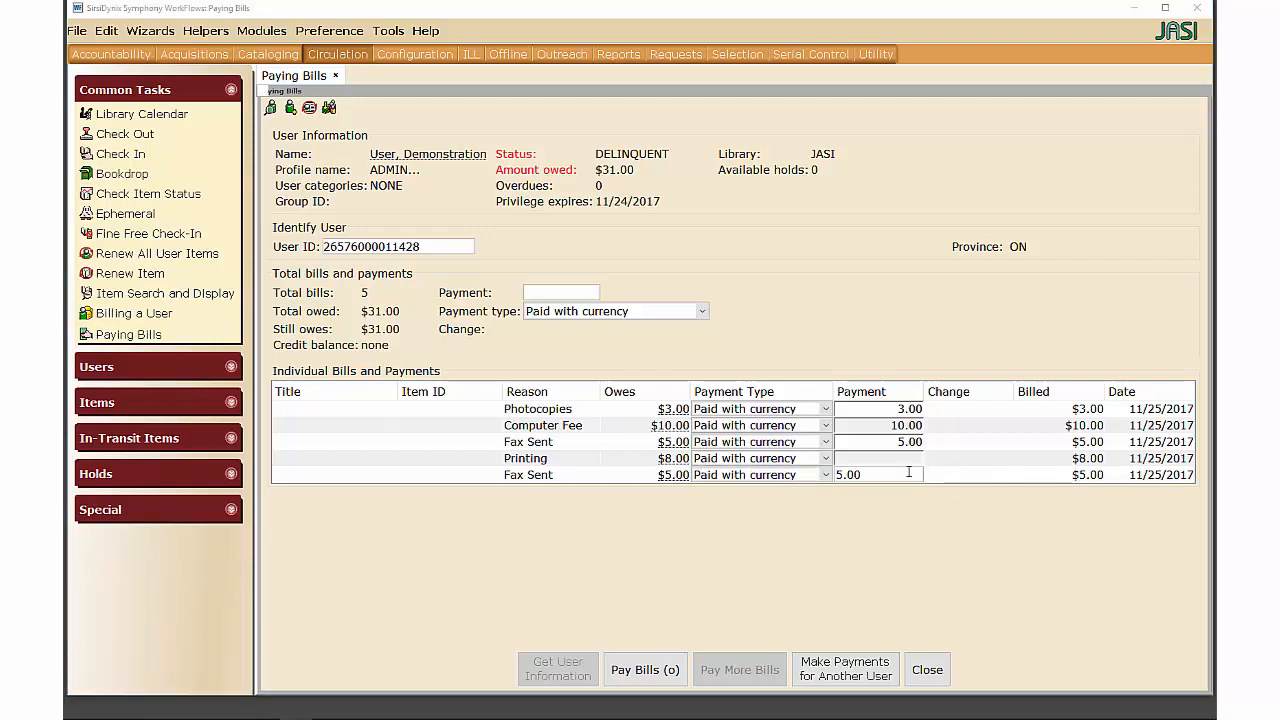
pyautogui.click(661, 671)
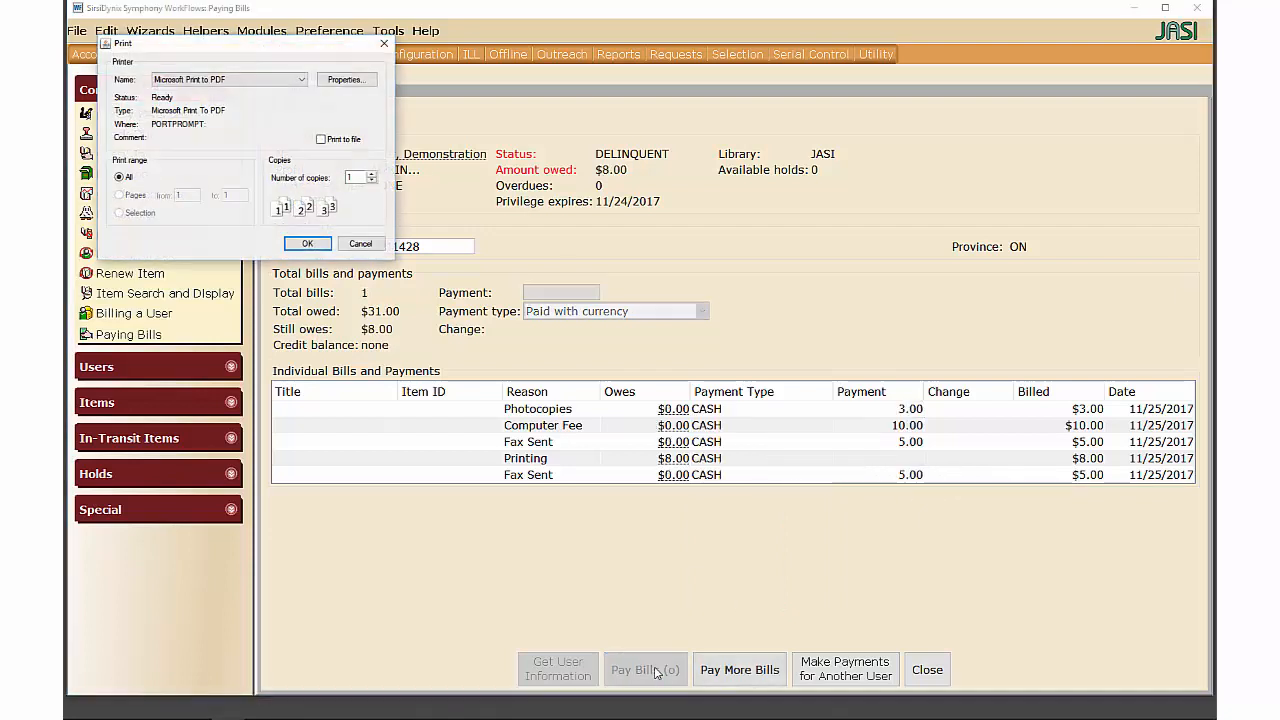
pyautogui.click(361, 245)
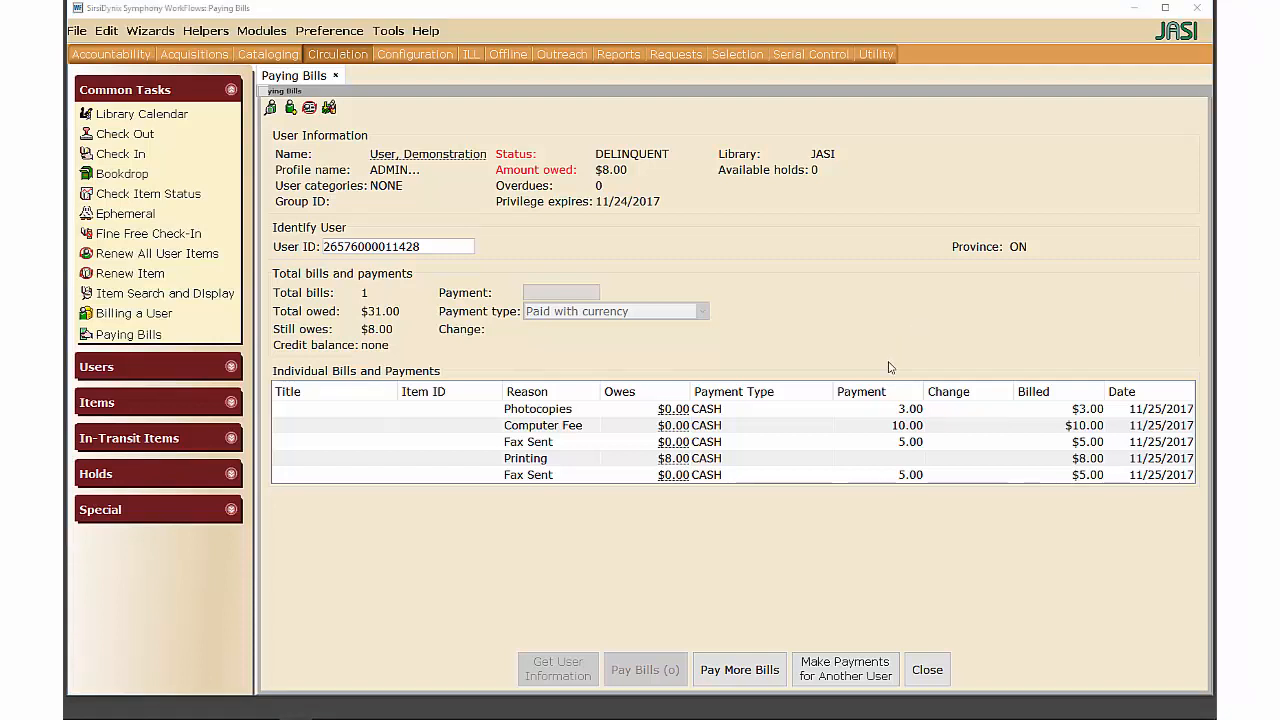
# Start payments for another user and load the demonstration patron's remaining bill by user ID.
pyautogui.click(852, 670)
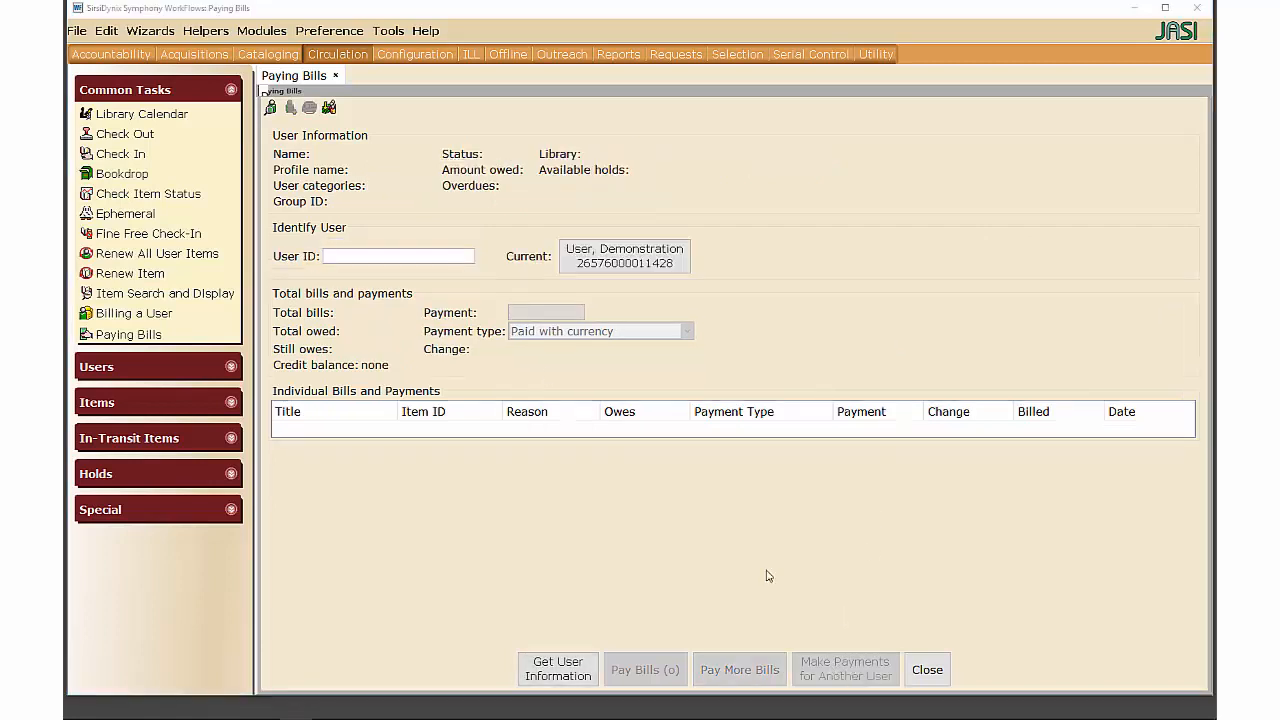
pyautogui.click(344, 256)
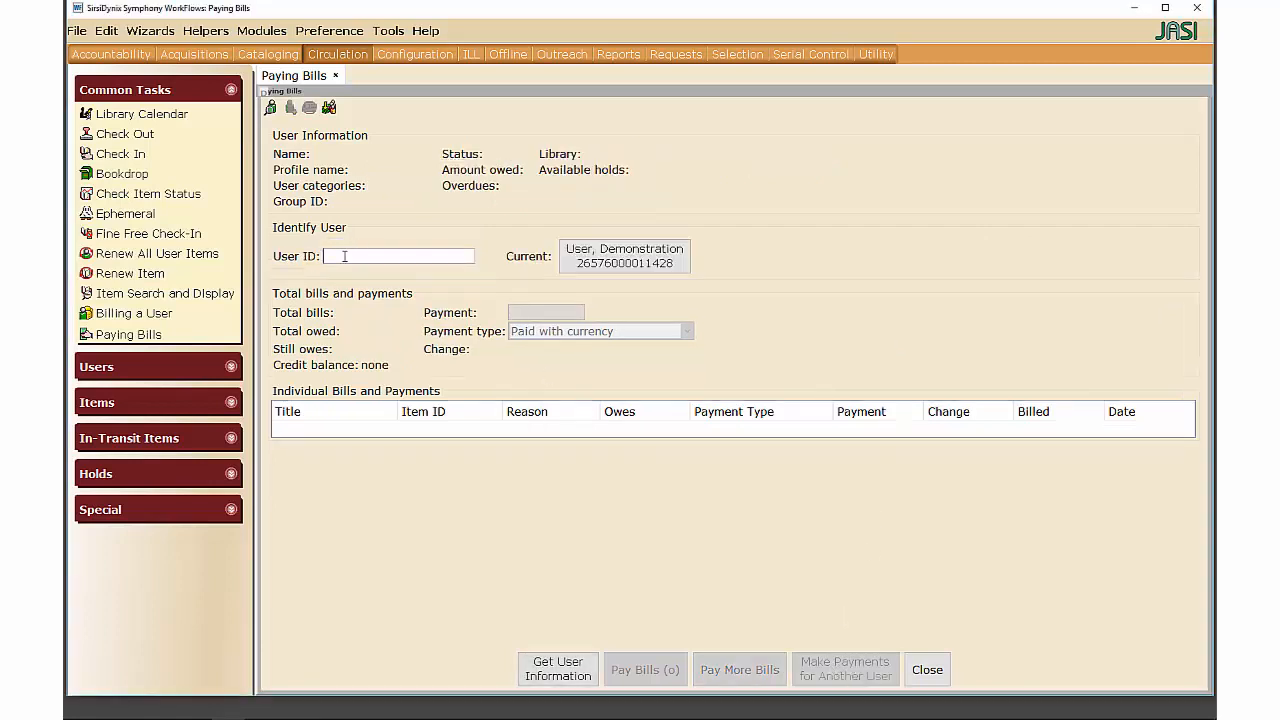
pyautogui.write('26576000011428')
pyautogui.press('Return')
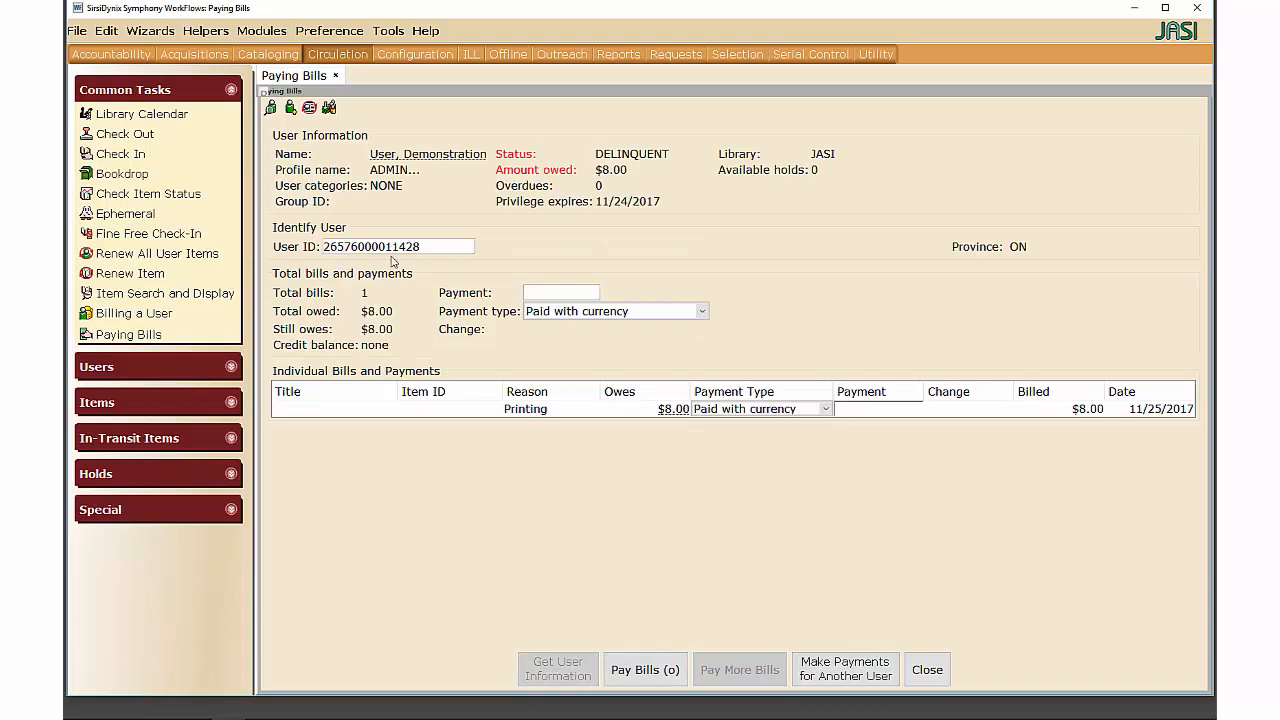
# Pay 8.00 against the total owed without printing a receipt, and close the Paying Bills wizard.
pyautogui.write('8.00')
pyautogui.click(645, 669)
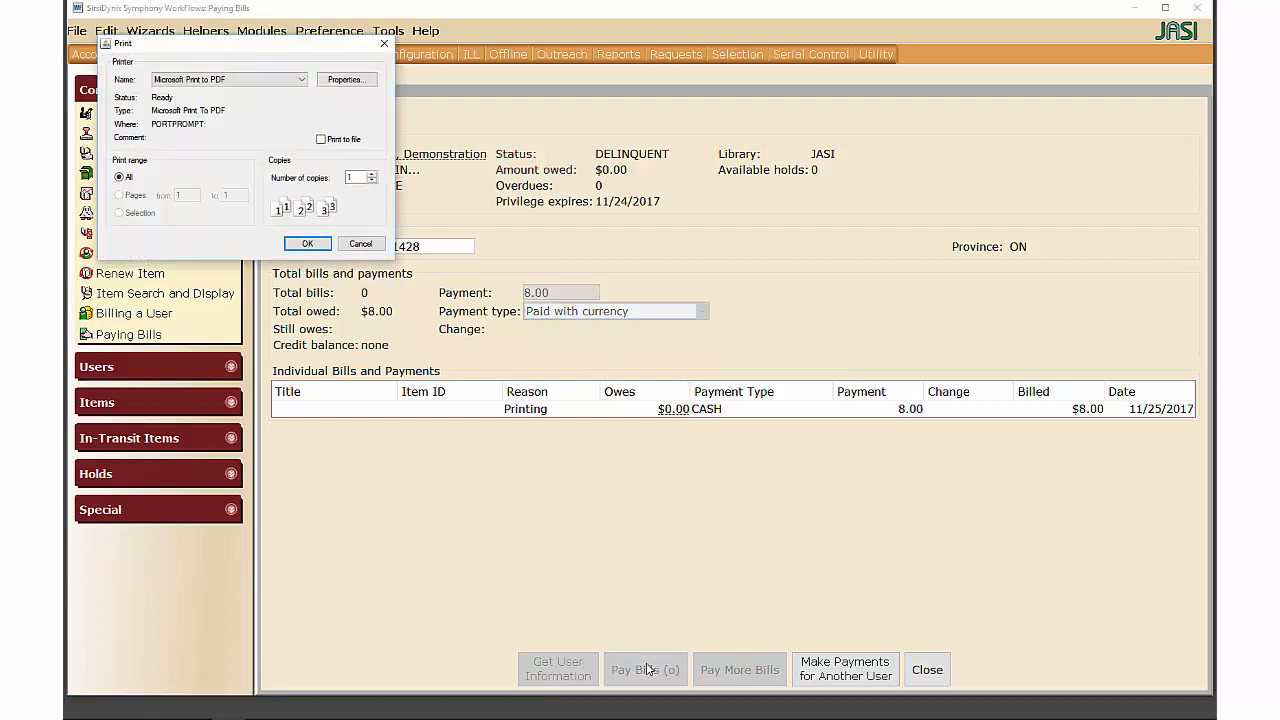
pyautogui.click(352, 246)
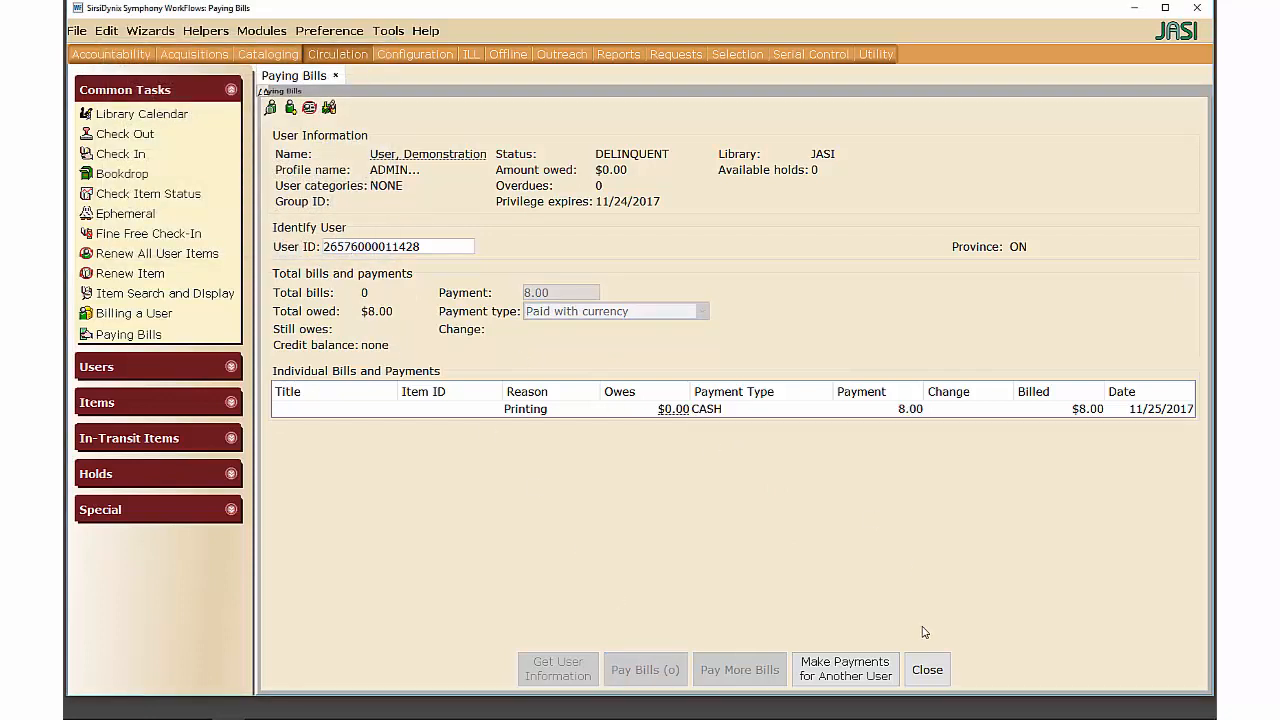
pyautogui.click(931, 670)
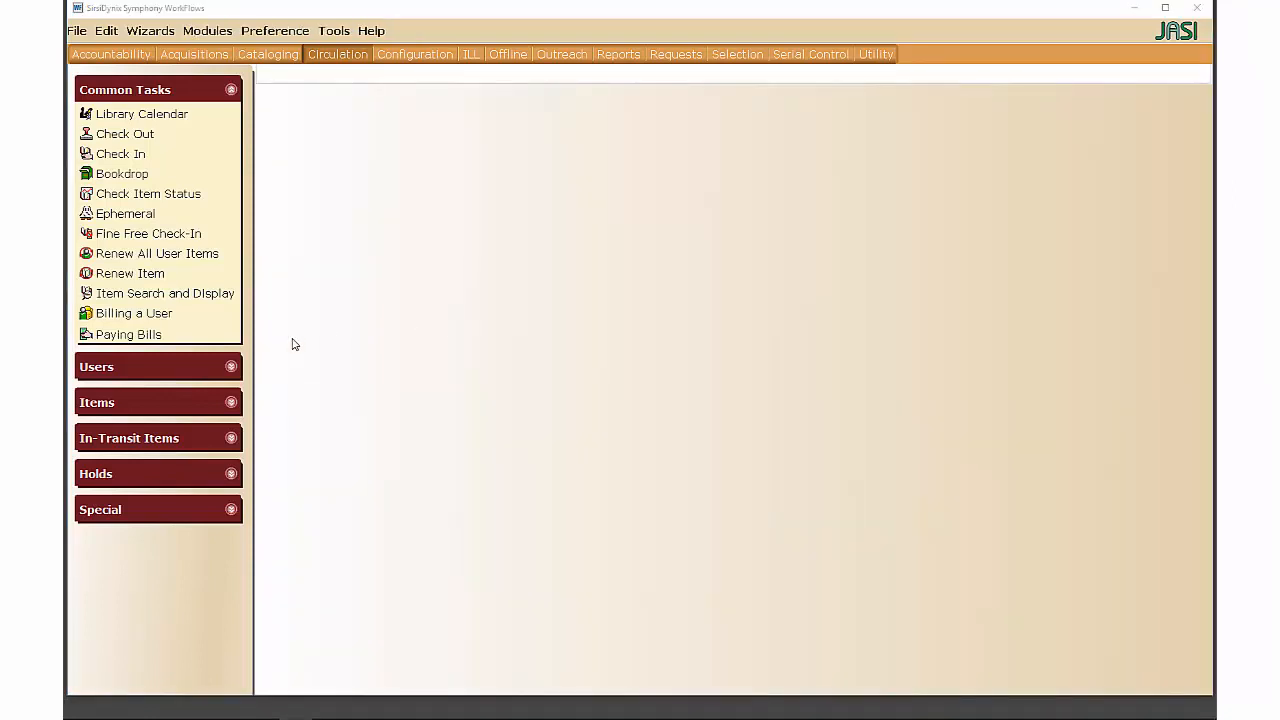
# Open the Billing a User wizard properties and the settings for the print slip showing payments.
pyautogui.rightClick(155, 318)
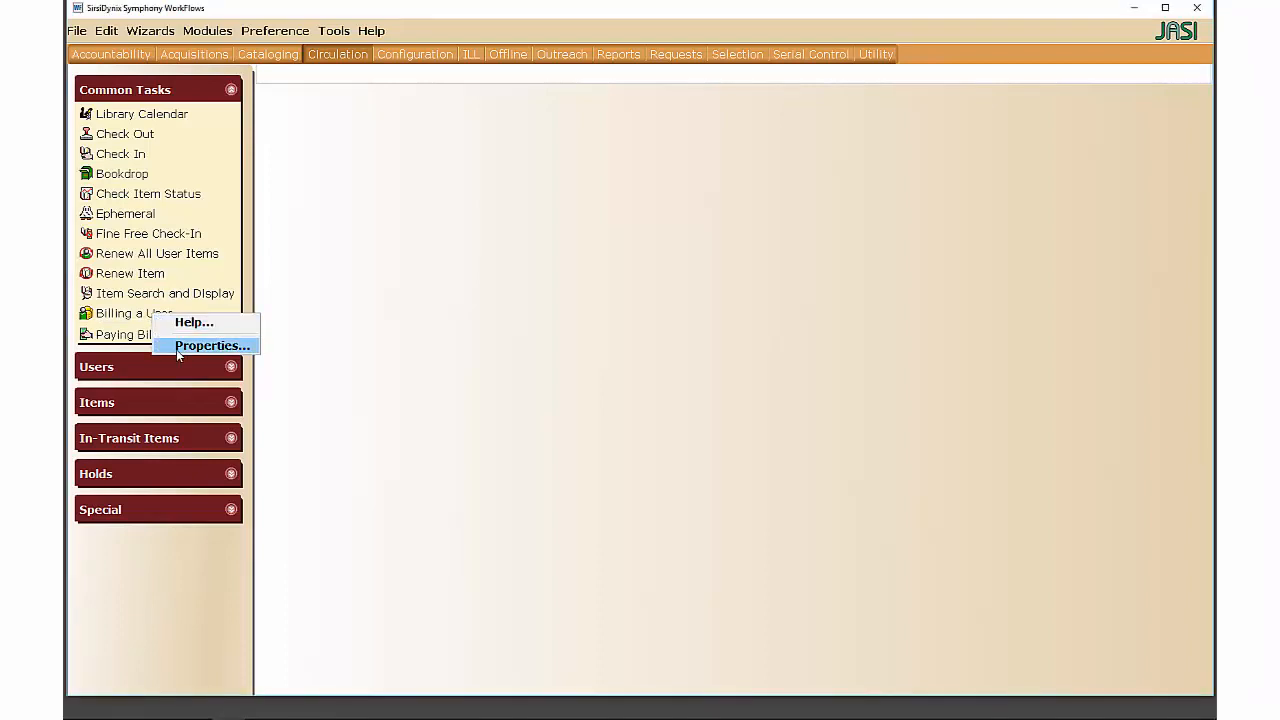
pyautogui.click(177, 347)
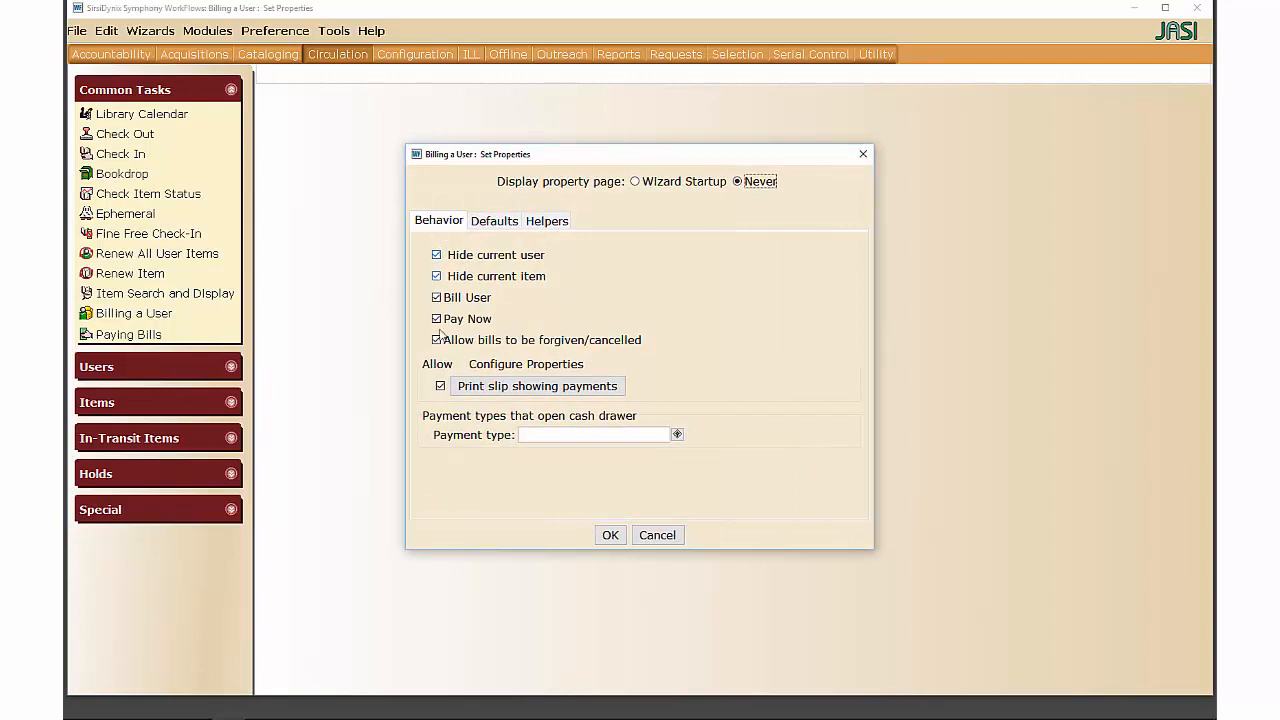
pyautogui.click(441, 388)
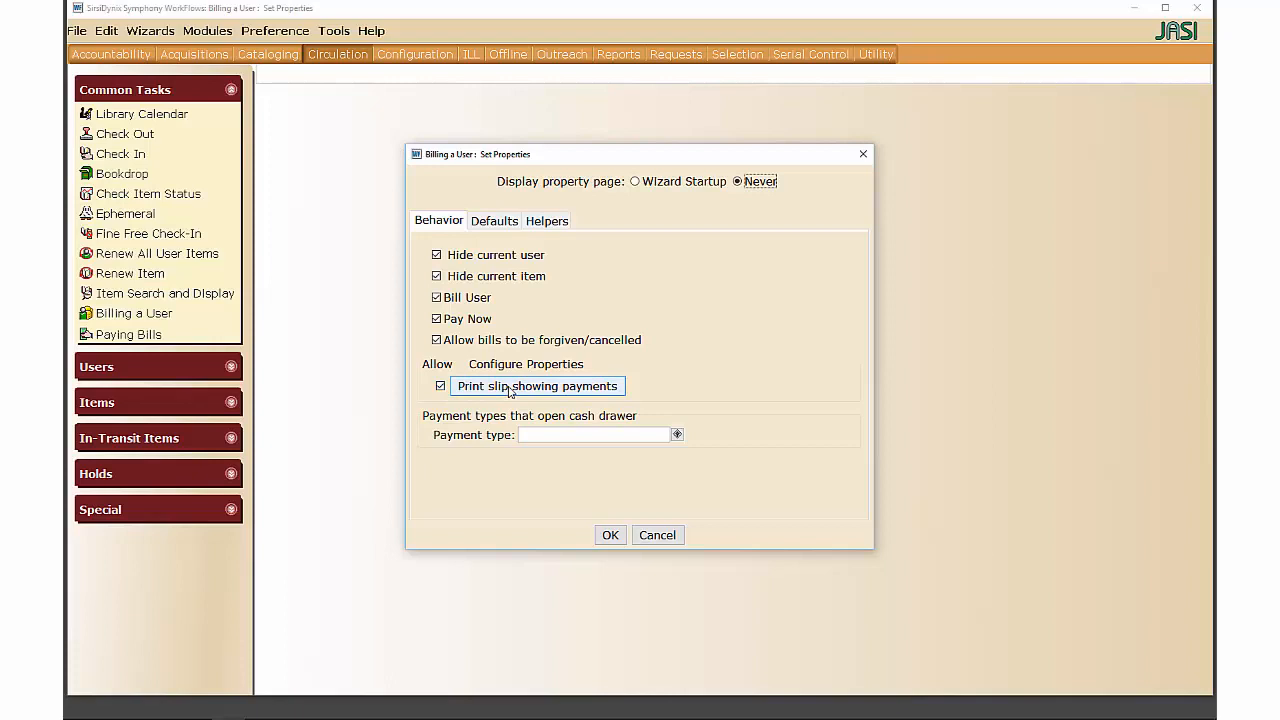
pyautogui.click(510, 389)
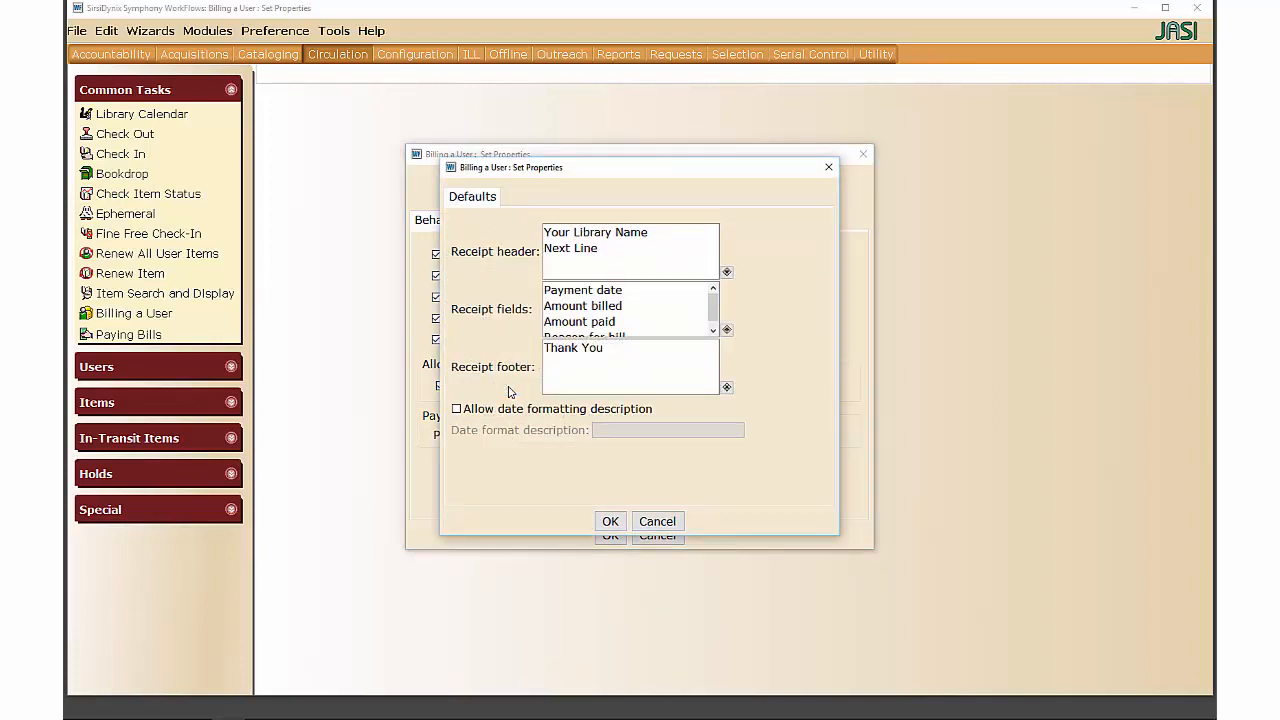
# Add the line "hello world" to the receipt header and save the header list.
pyautogui.click(726, 272)
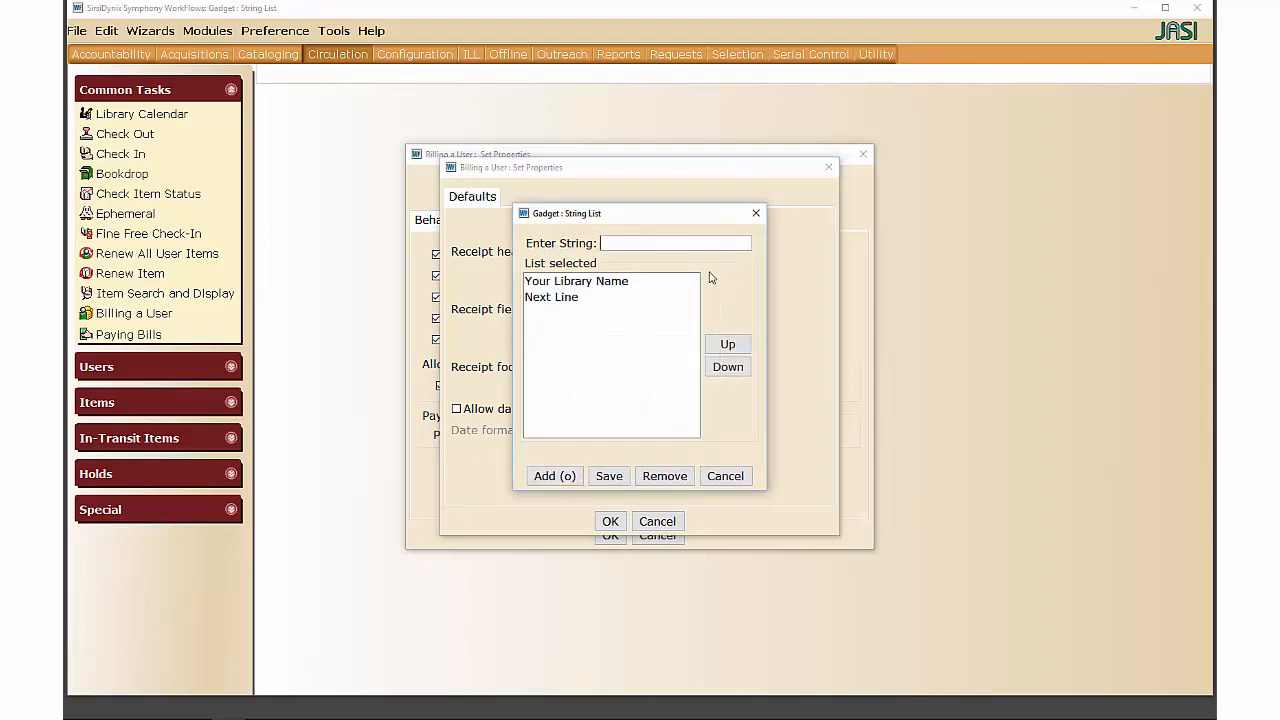
pyautogui.write('hello world')
pyautogui.click(568, 476)
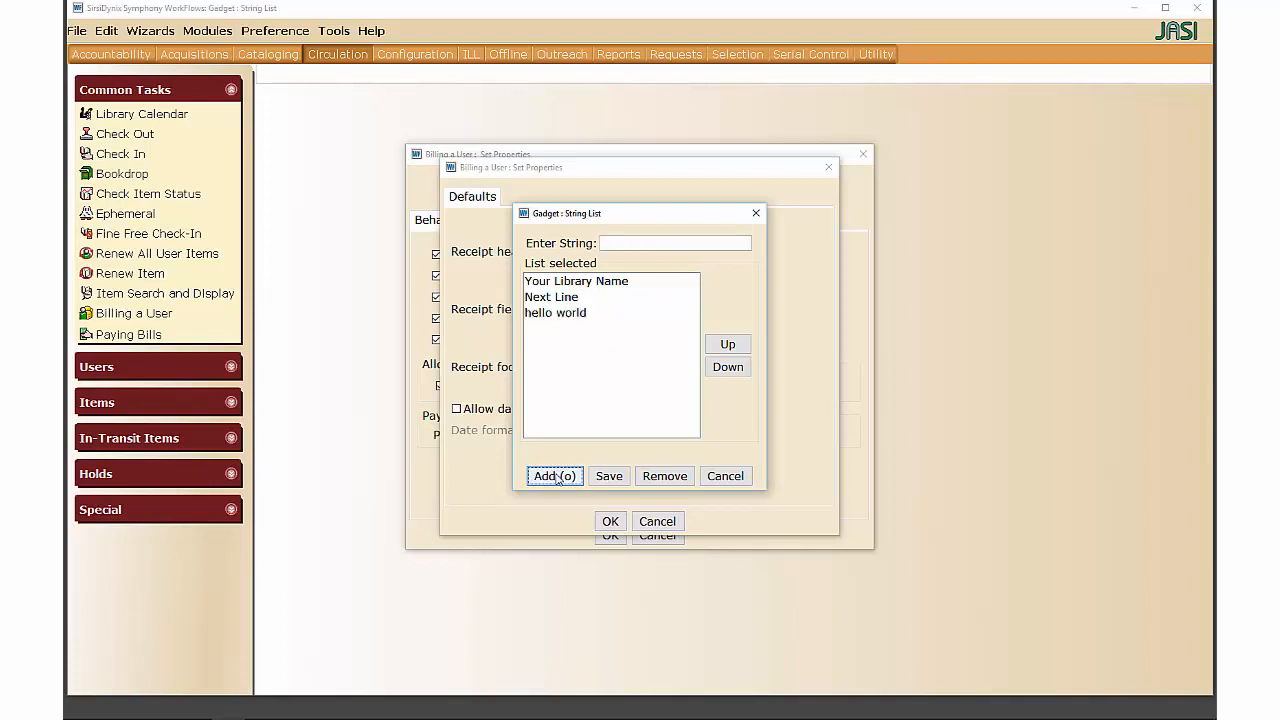
pyautogui.click(612, 477)
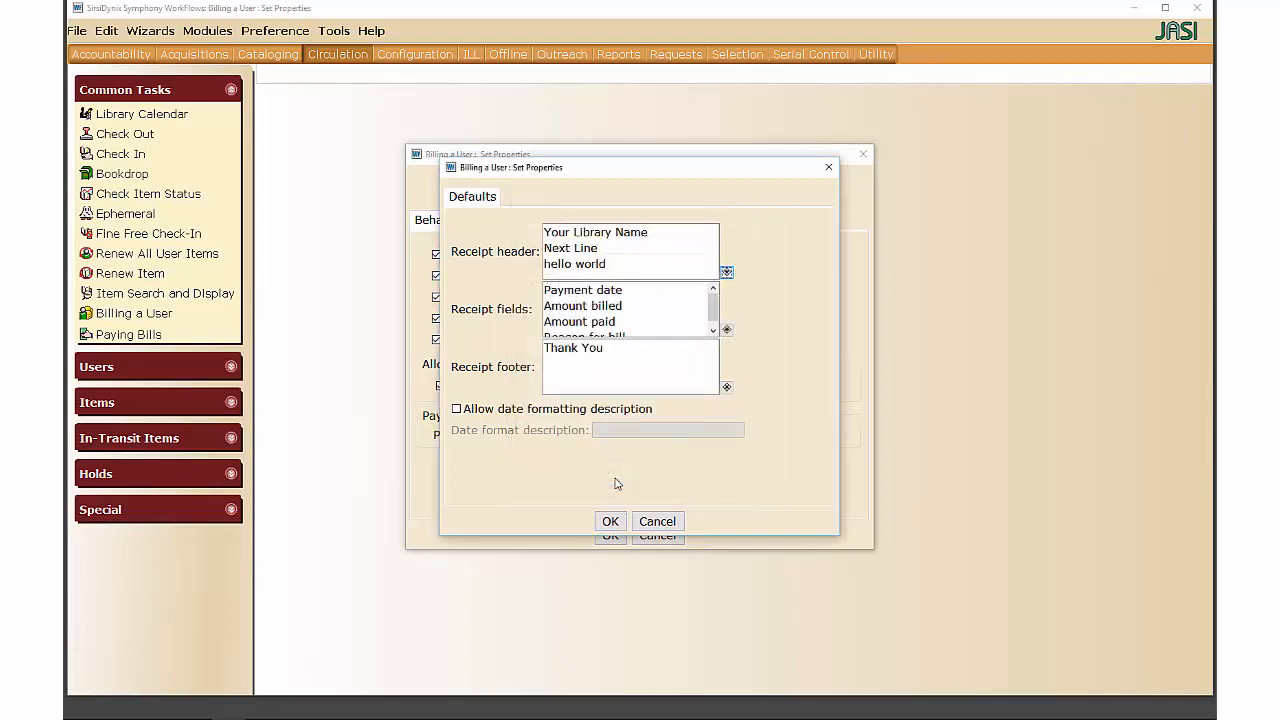
# Add Payment Info to the selected receipt fields and accept the field list.
pyautogui.click(726, 329)
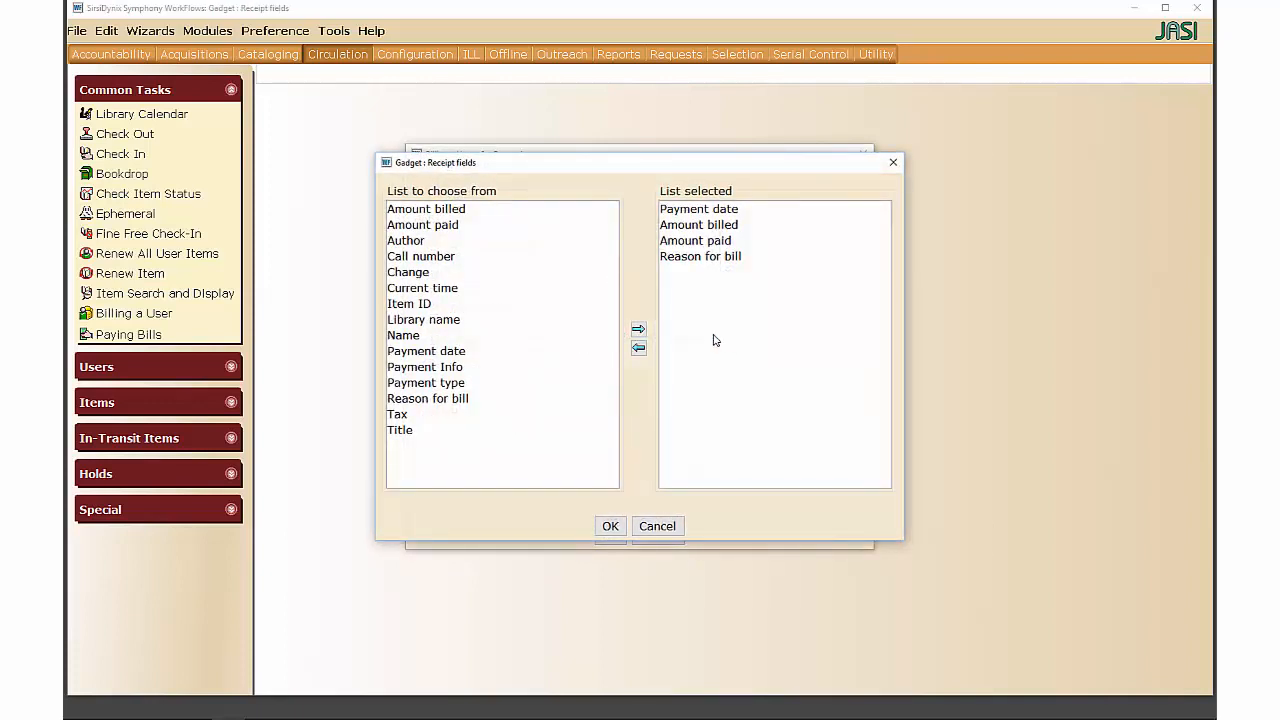
pyautogui.click(455, 369)
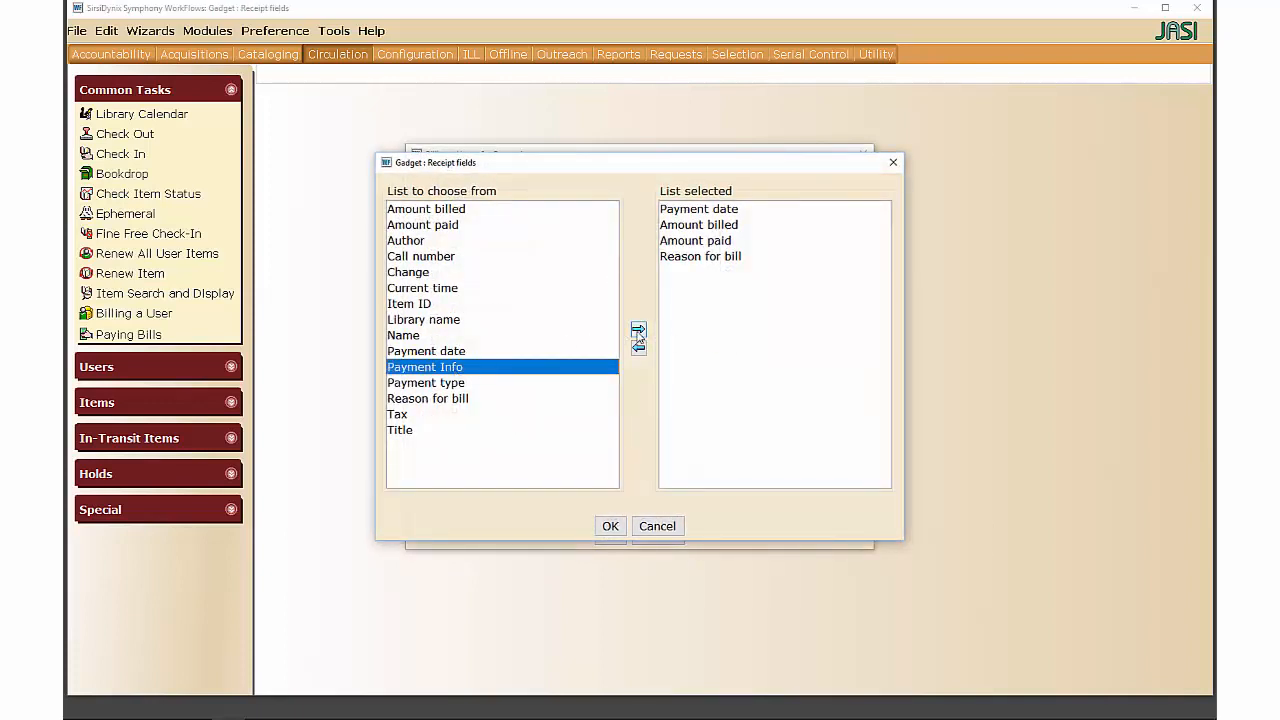
pyautogui.click(638, 331)
pyautogui.click(610, 527)
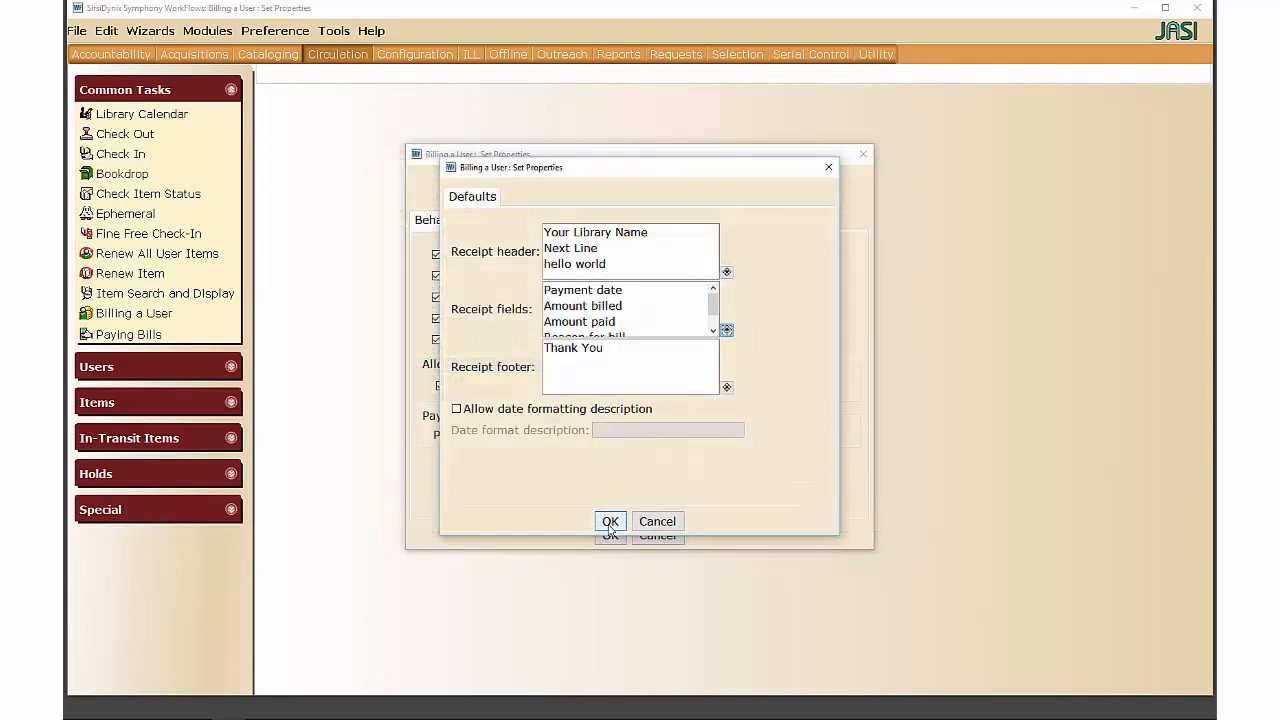
# Open and save the receipt footer list, and accept the payment slip settings and the Billing a User properties.
pyautogui.click(727, 388)
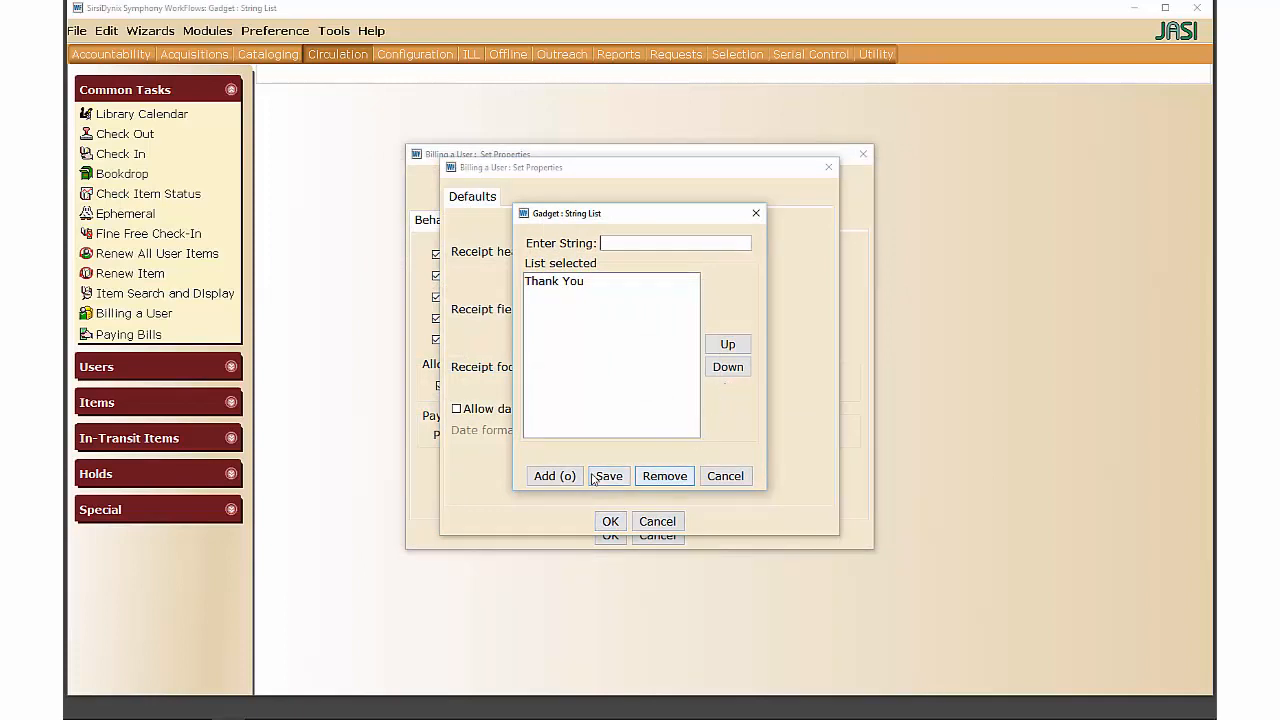
pyautogui.click(592, 477)
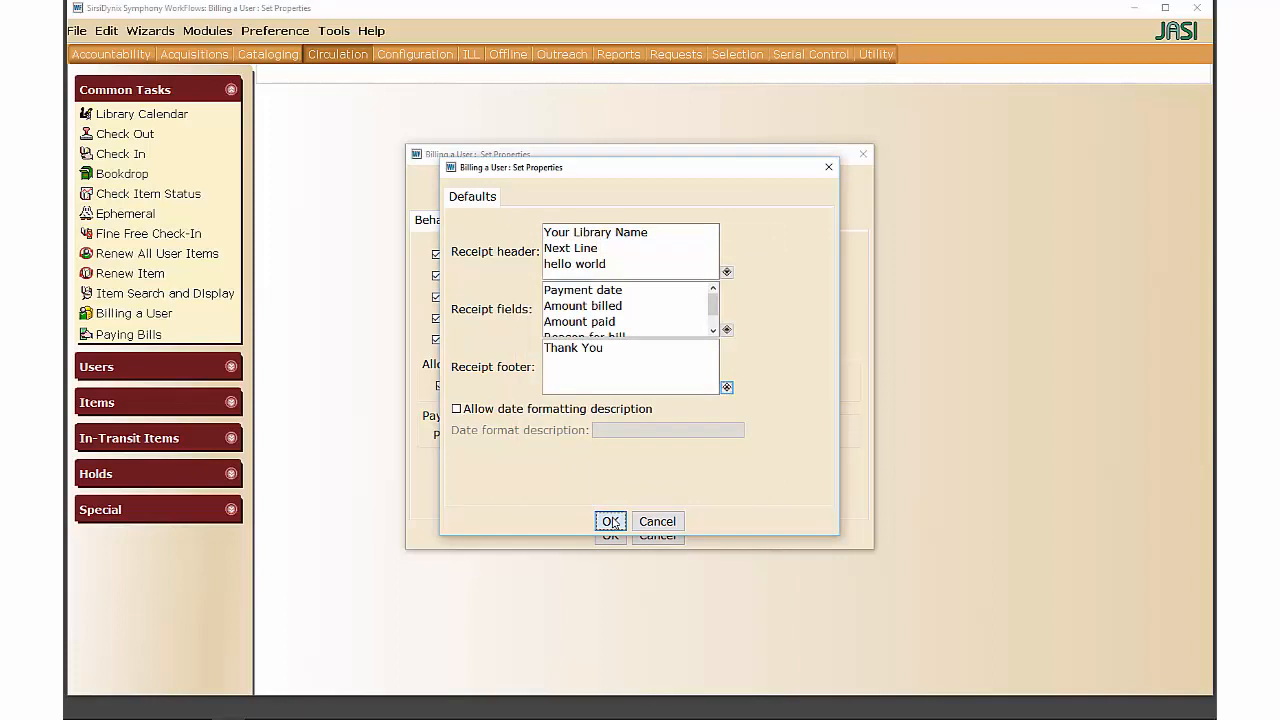
pyautogui.click(610, 521)
pyautogui.click(609, 535)
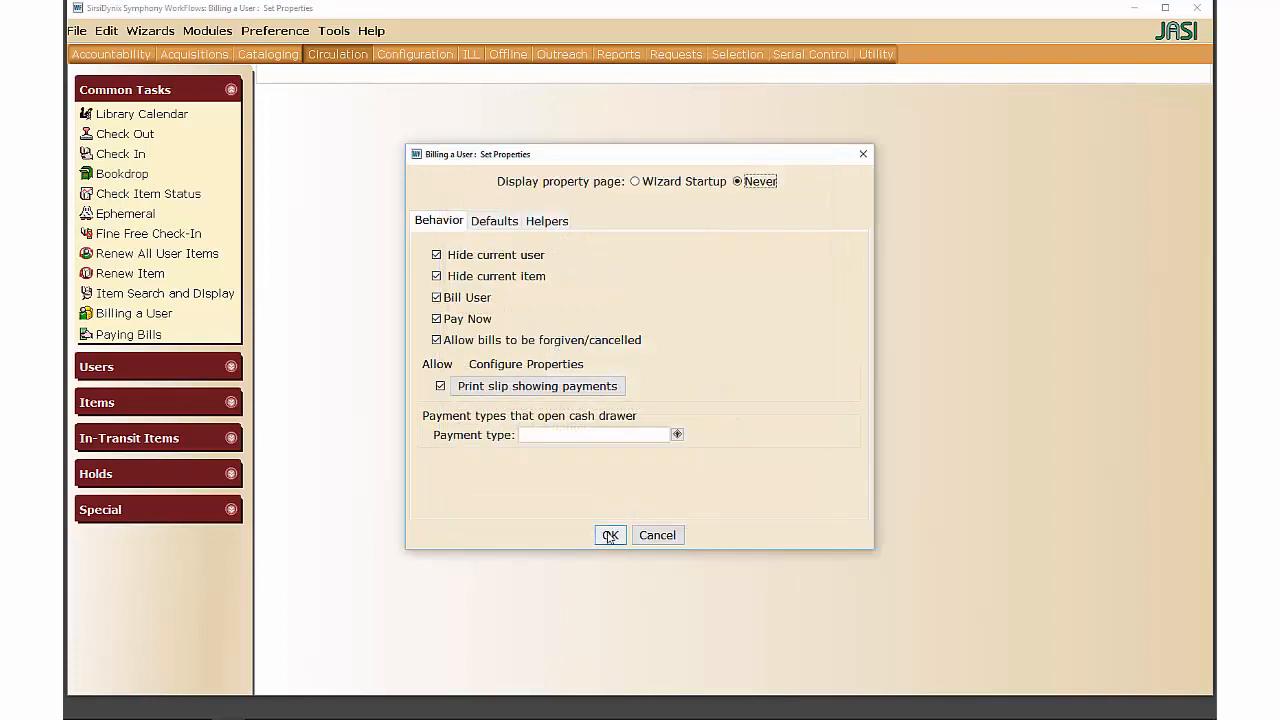